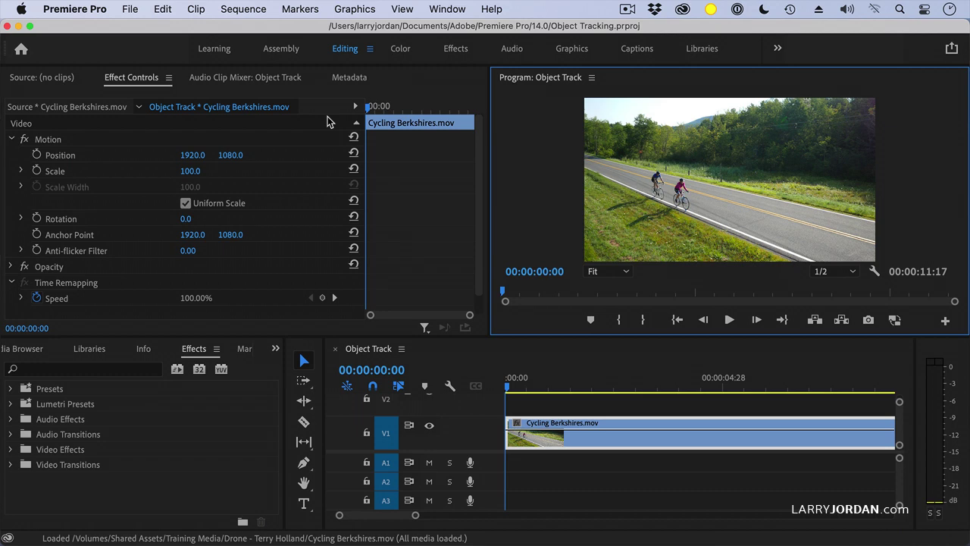
Step: Play the cycling clip, fit it in the timeline, and return to its start
{"action": "key", "text": "space"}
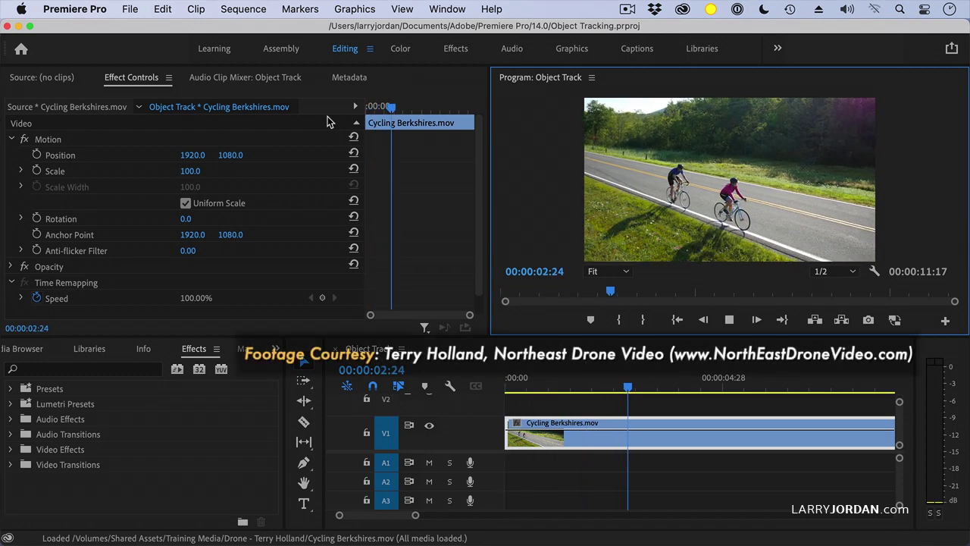
{"action": "key", "text": "backslash"}
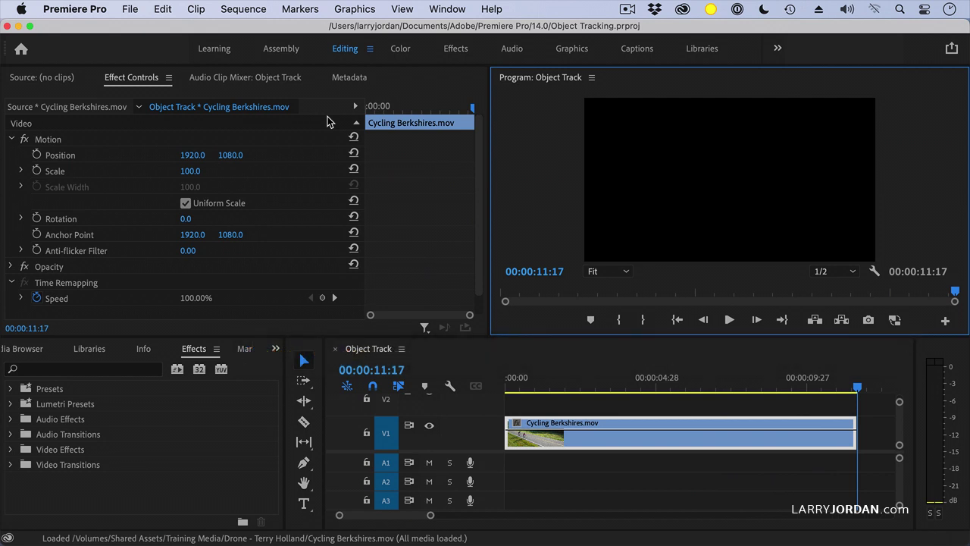
{"action": "key", "text": "Home"}
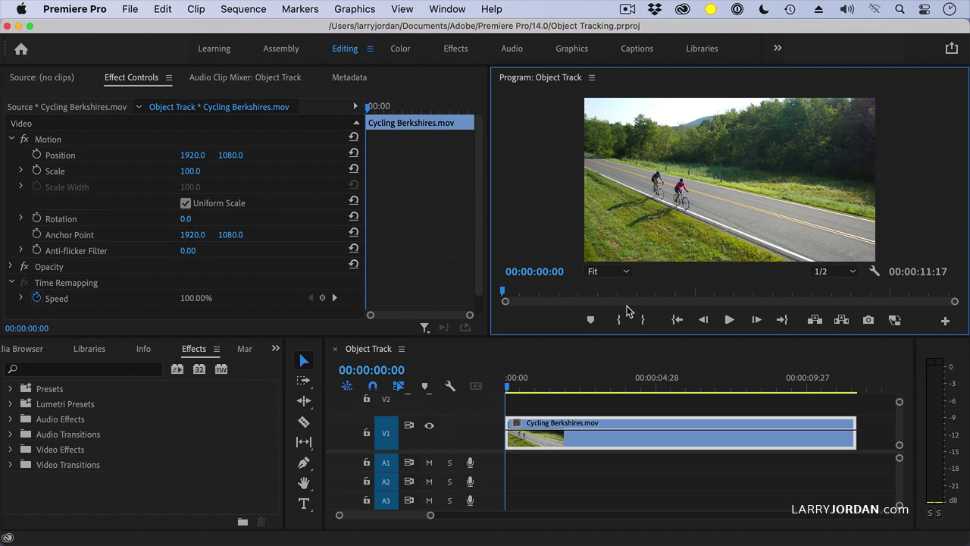
Step: Apply Gaussian Blur from Blur & Sharpen to the cycling clip
{"action": "left_click", "coordinate": [562, 446]}
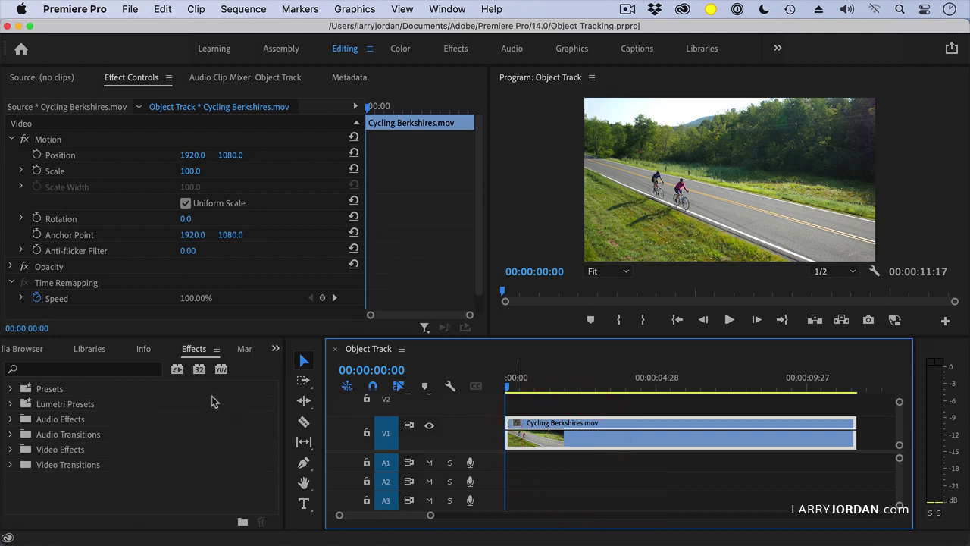
{"action": "left_click", "coordinate": [193, 351]}
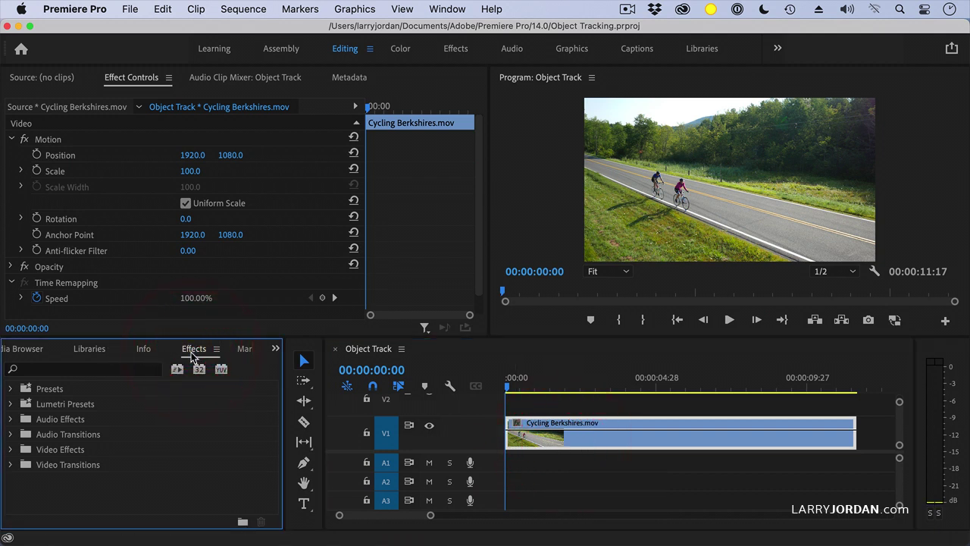
{"action": "left_click", "coordinate": [19, 451]}
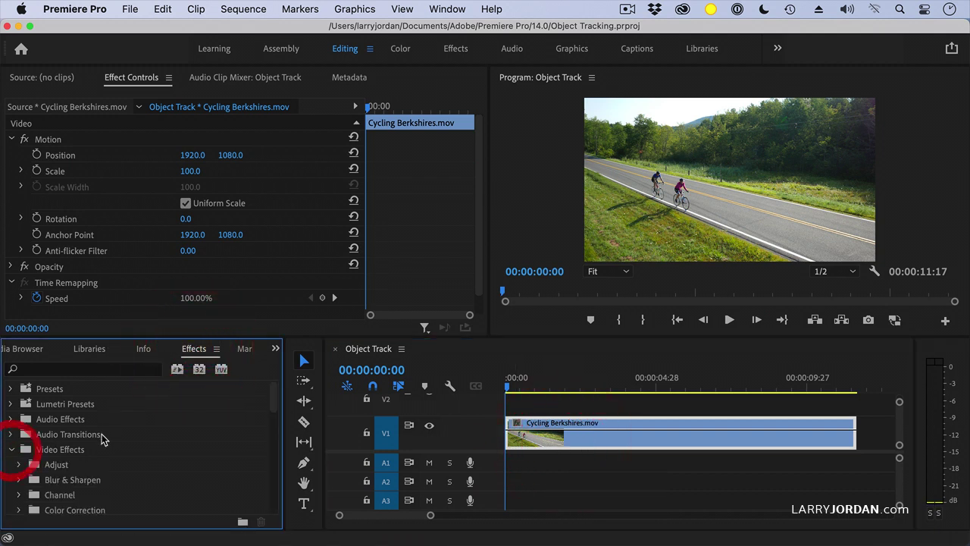
{"action": "left_click", "coordinate": [19, 481]}
{"action": "scroll", "coordinate": [104, 444], "scroll_direction": "down", "scroll_amount": 5}
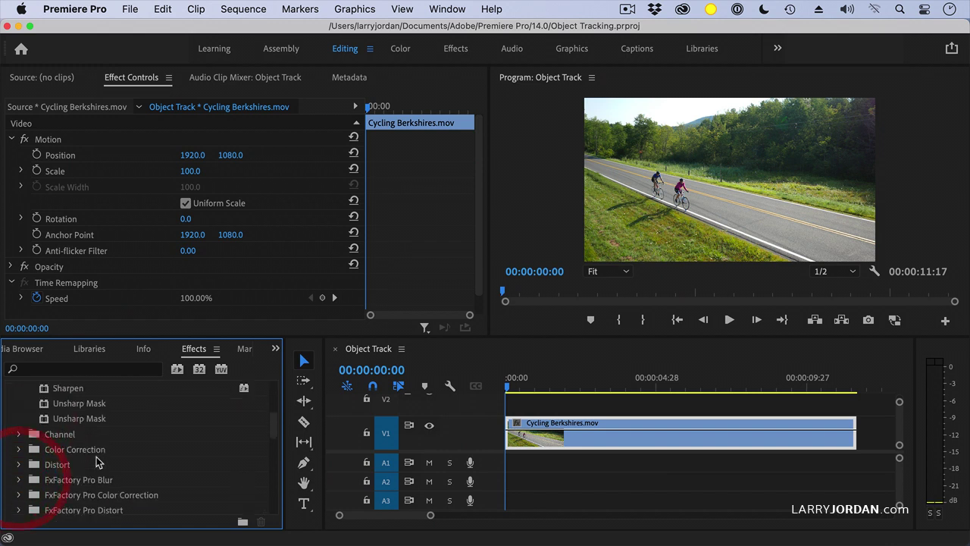
{"action": "scroll", "coordinate": [104, 437], "scroll_direction": "up", "scroll_amount": 5}
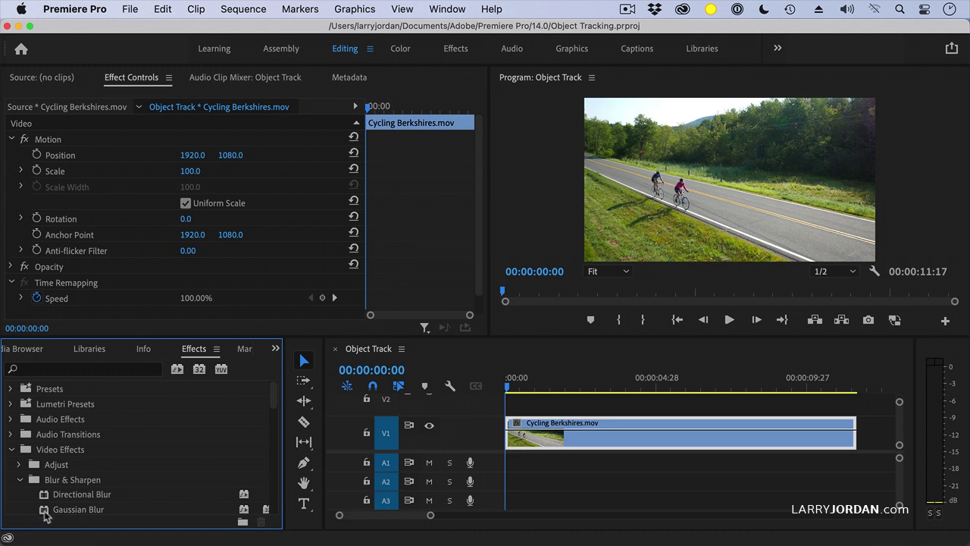
{"action": "left_click_drag", "start_coordinate": [47, 511], "coordinate": [574, 443]}
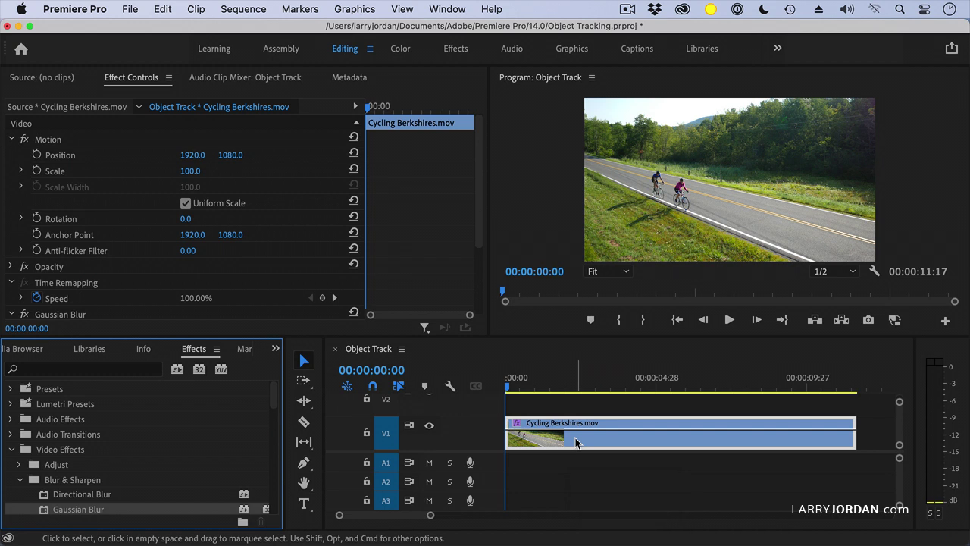
Step: Set the Gaussian Blur's Blurriness to 50
{"action": "left_click", "coordinate": [576, 442]}
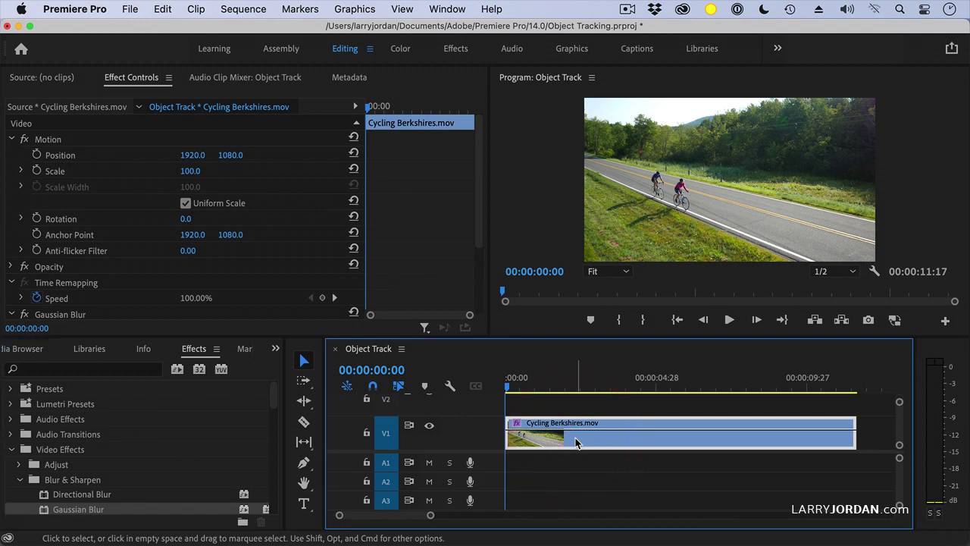
{"action": "scroll", "coordinate": [106, 128], "scroll_direction": "down", "scroll_amount": 3}
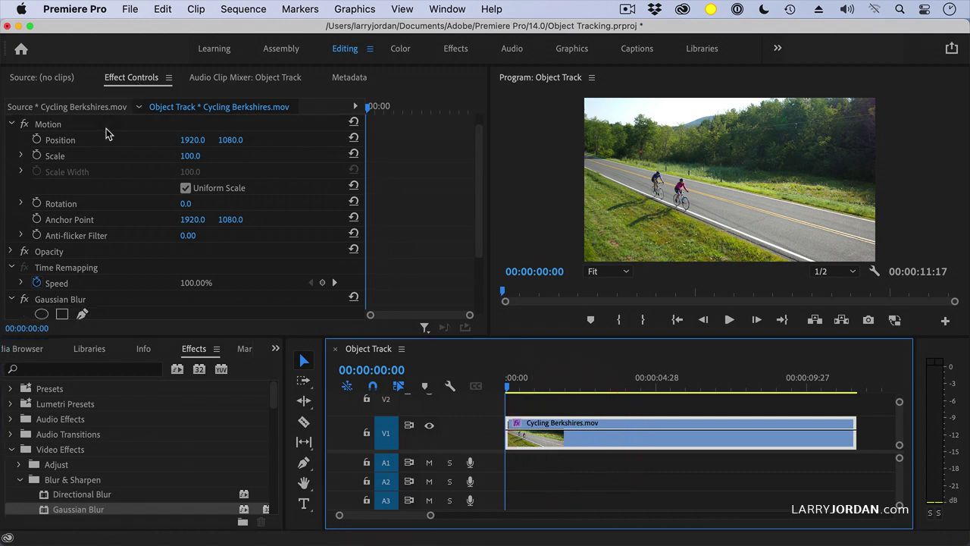
{"action": "scroll", "coordinate": [106, 134], "scroll_direction": "down", "scroll_amount": 2}
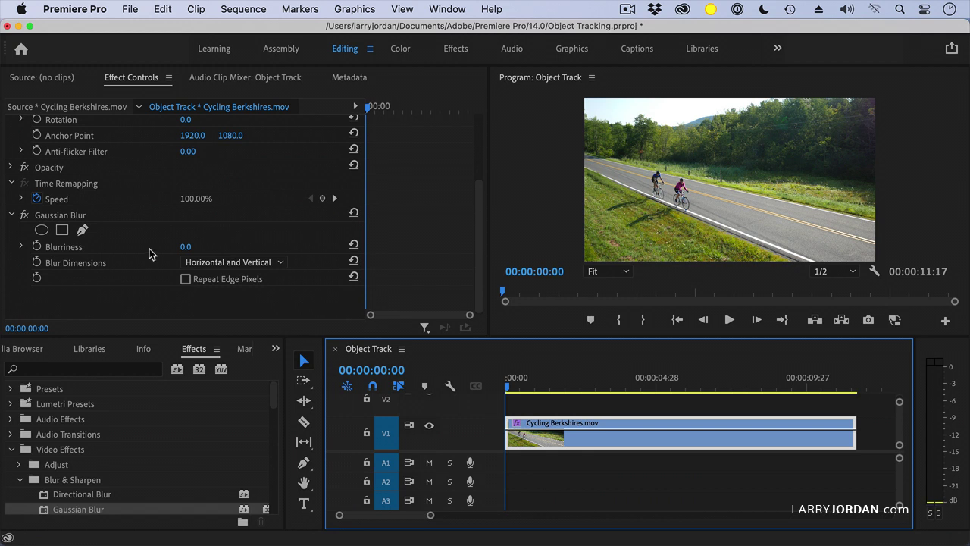
{"action": "left_click", "coordinate": [188, 246]}
{"action": "type", "text": "50"}
{"action": "key", "text": "Return"}
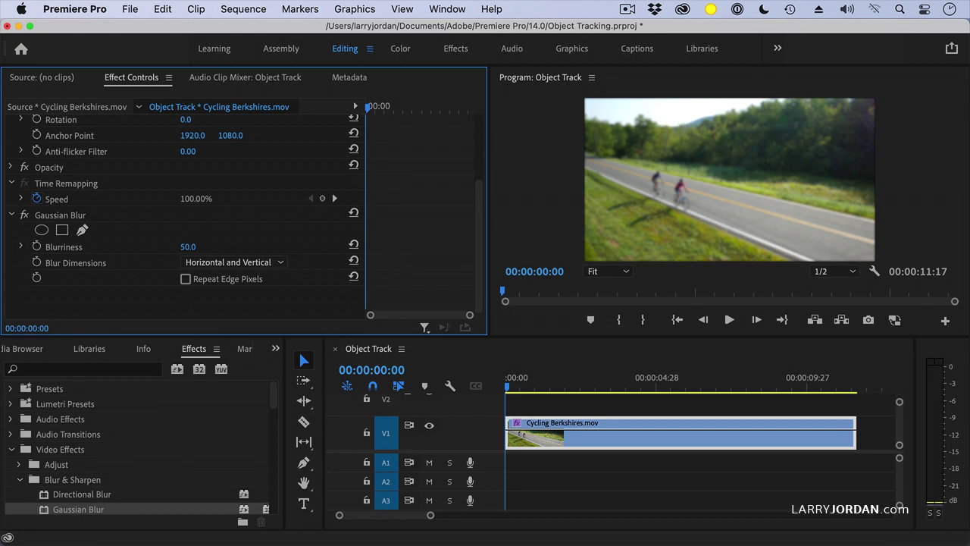
Step: Add an oval mask to the blur and shrink it into a near-circle around the rear cyclist
{"action": "left_click", "coordinate": [42, 232]}
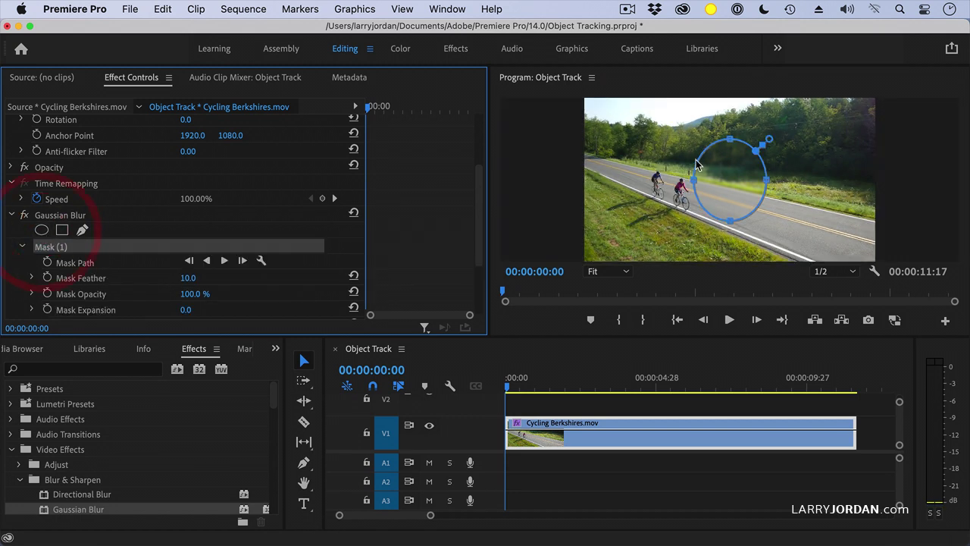
{"action": "left_click_drag", "start_coordinate": [729, 179], "coordinate": [678, 188]}
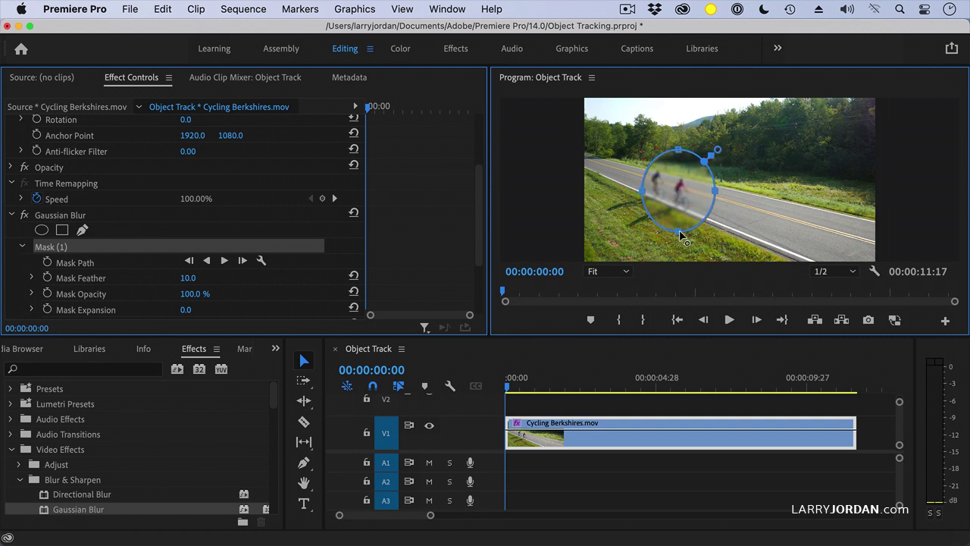
{"action": "left_click_drag", "start_coordinate": [683, 234], "coordinate": [686, 215]}
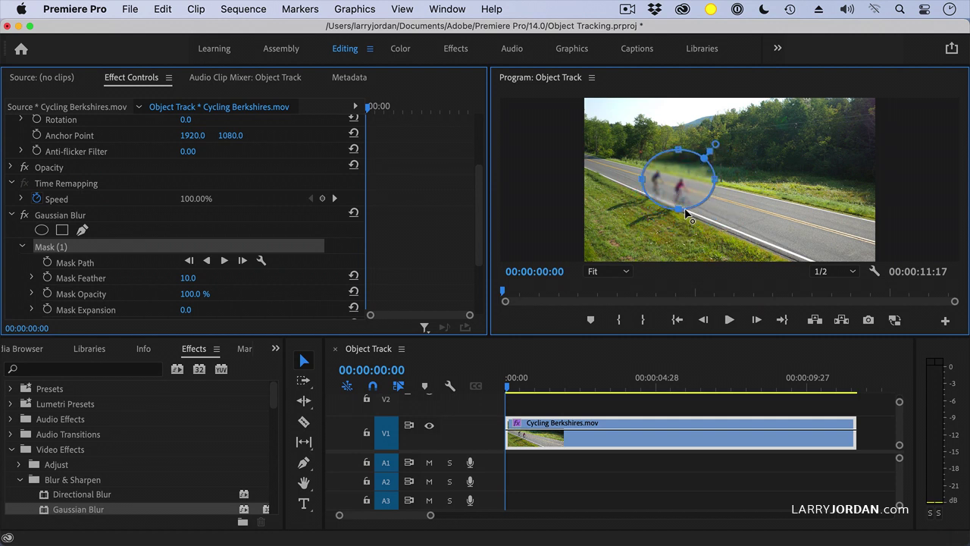
{"action": "left_click_drag", "start_coordinate": [716, 179], "coordinate": [703, 182]}
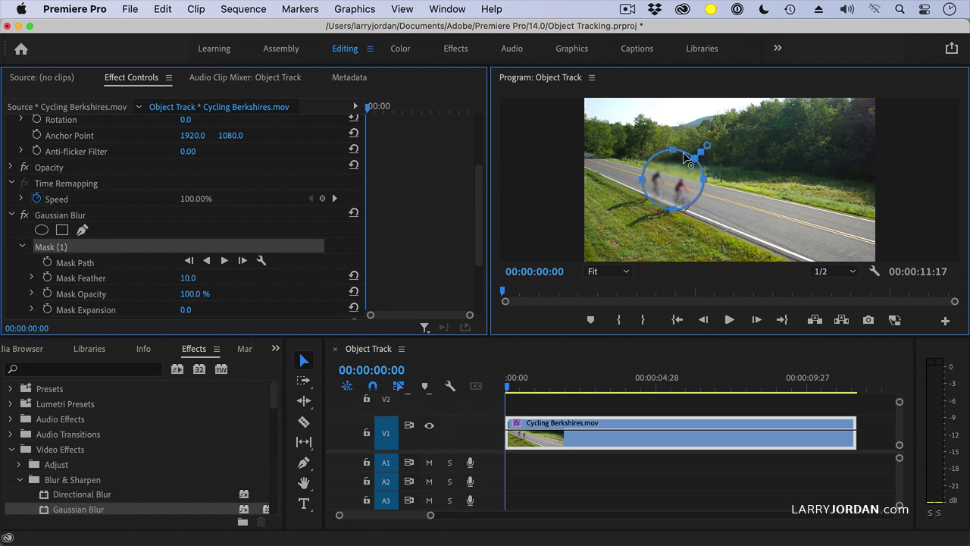
{"action": "left_click_drag", "start_coordinate": [679, 154], "coordinate": [686, 197]}
{"action": "left_click", "coordinate": [685, 198]}
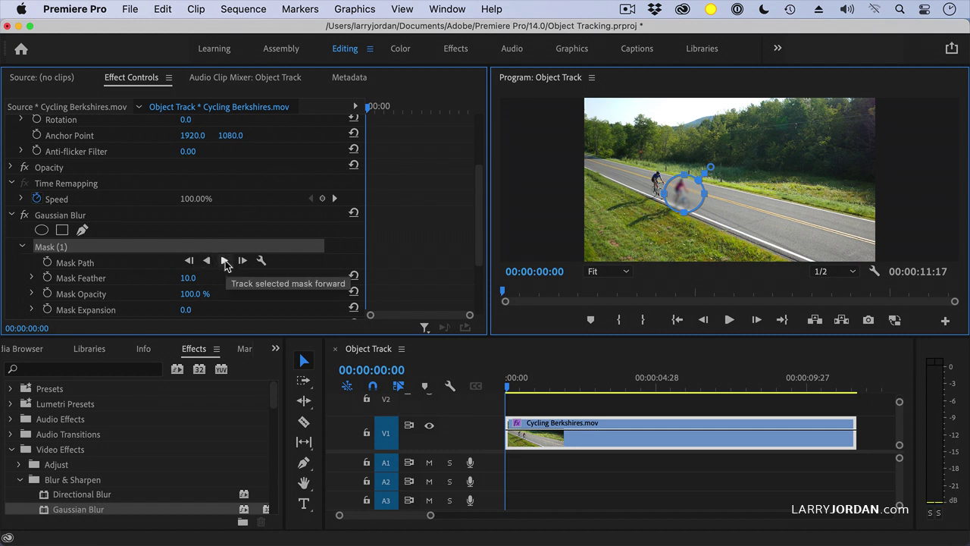
Step: Track the blur mask forward until the playhead reaches 00:00:11:16
{"action": "left_click", "coordinate": [225, 261]}
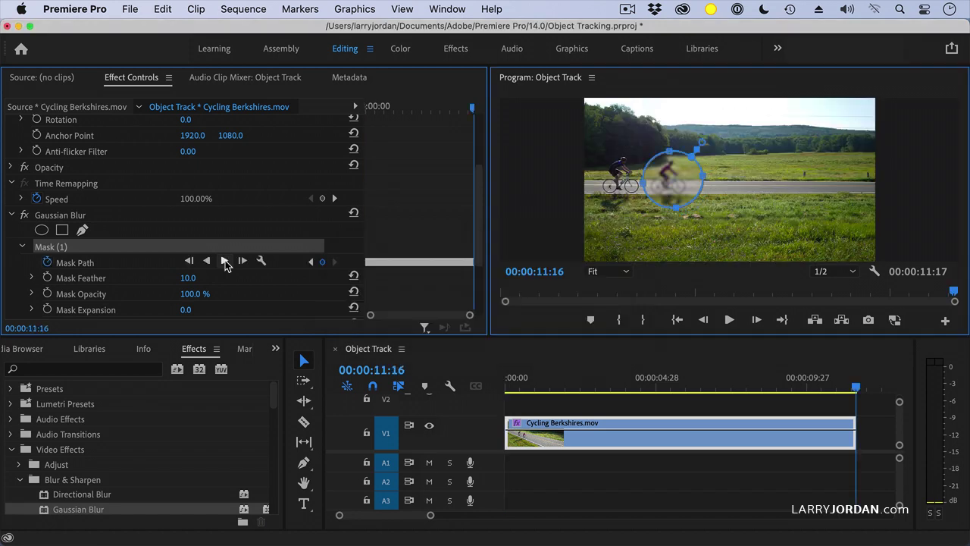
Step: Step frame by frame through the clip to check the mask stays on the cyclist
{"action": "key", "text": "Home"}
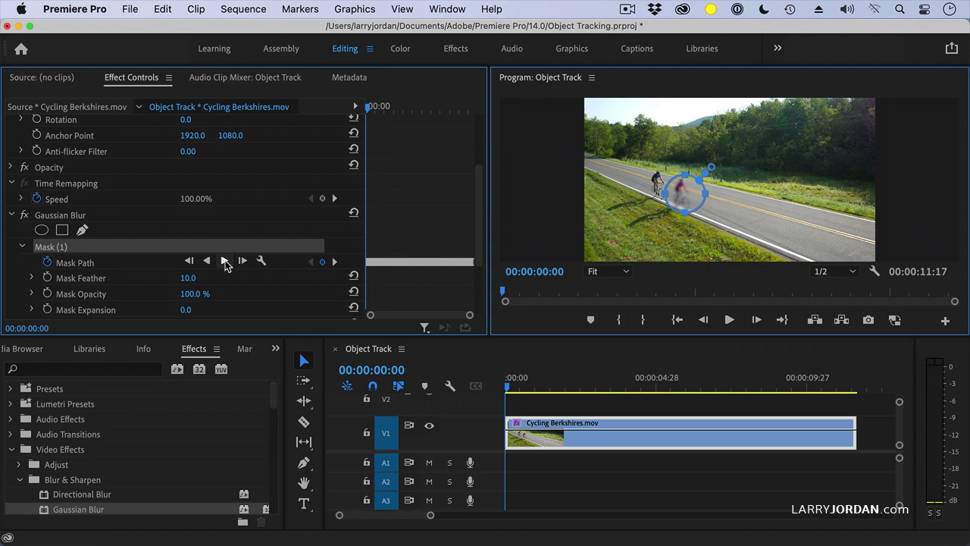
{"action": "left_click", "coordinate": [514, 384]}
{"action": "key", "text": "Right"}
{"action": "key", "text": "Right"}
{"action": "key", "text": "Right"}
{"action": "key", "text": "Right"}
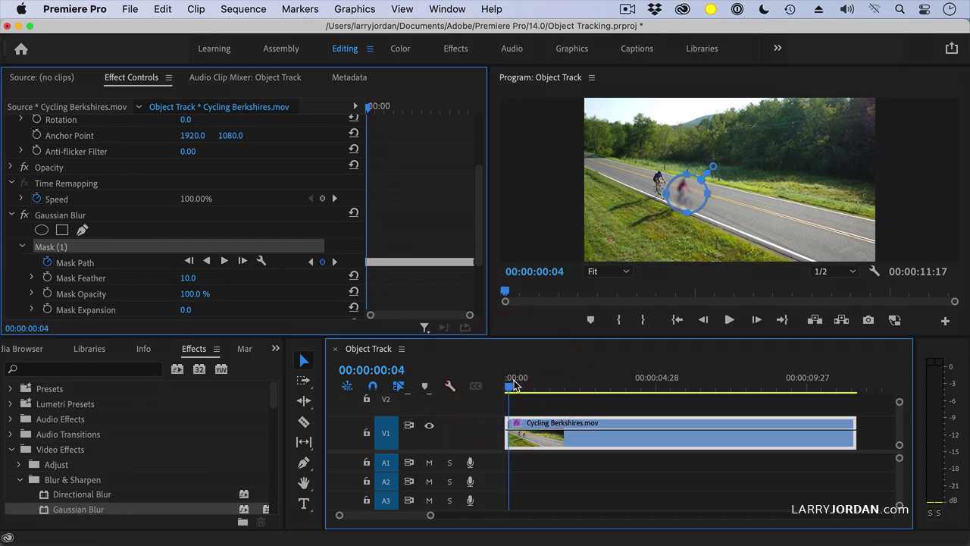
{"action": "key", "text": "Right"}
{"action": "key", "text": "Right"}
{"action": "key", "text": "Right"}
{"action": "key", "text": "Right"}
{"action": "key", "text": "Right"}
{"action": "key", "text": "Right"}
{"action": "key", "text": "Right"}
{"action": "key", "text": "Right"}
{"action": "key", "text": "Right"}
{"action": "key", "text": "Right"}
{"action": "key", "text": "Right"}
{"action": "key", "text": "Right"}
{"action": "key", "text": "Right"}
{"action": "key", "text": "Right"}
{"action": "key", "text": "Right"}
{"action": "key", "text": "Right"}
{"action": "key", "text": "Right"}
{"action": "key", "text": "Right"}
{"action": "key", "text": "Right"}
{"action": "key", "text": "Right"}
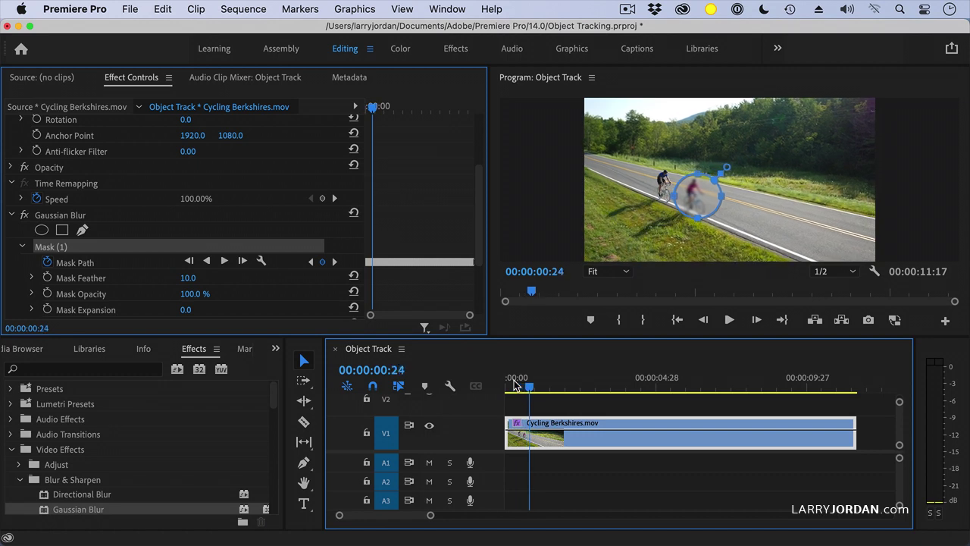
{"action": "key", "text": "Right"}
{"action": "key", "text": "Right"}
{"action": "key", "text": "Right"}
{"action": "key", "text": "Right"}
{"action": "key", "text": "Right"}
{"action": "key", "text": "Right"}
{"action": "key", "text": "Right"}
{"action": "key", "text": "Right"}
{"action": "key", "text": "Right"}
{"action": "key", "text": "Right"}
{"action": "key", "text": "Right"}
{"action": "key", "text": "Right"}
{"action": "key", "text": "Right"}
{"action": "key", "text": "Right"}
{"action": "key", "text": "Right"}
{"action": "key", "text": "Right"}
{"action": "key", "text": "Right"}
{"action": "key", "text": "Right"}
{"action": "key", "text": "Right"}
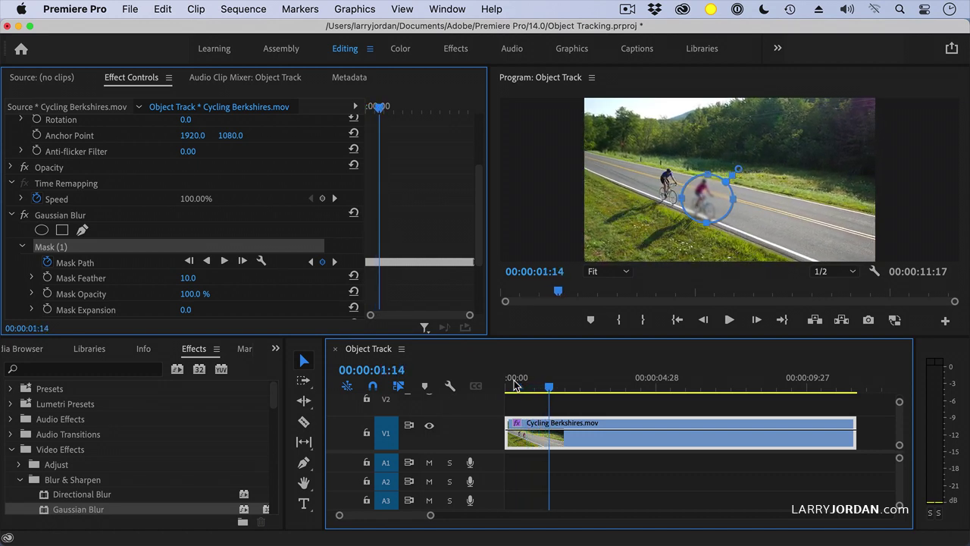
{"action": "key", "text": "Right"}
{"action": "key", "text": "Right"}
{"action": "key", "text": "Right"}
{"action": "key", "text": "Right"}
{"action": "key", "text": "Right"}
{"action": "key", "text": "Right"}
{"action": "key", "text": "Right"}
{"action": "key", "text": "Right"}
{"action": "key", "text": "Right"}
{"action": "key", "text": "Right"}
{"action": "key", "text": "Right"}
{"action": "key", "text": "Right"}
{"action": "key", "text": "Right"}
{"action": "key", "text": "Right"}
{"action": "key", "text": "Right"}
{"action": "key", "text": "Right"}
{"action": "key", "text": "Right"}
{"action": "key", "text": "Right"}
{"action": "key", "text": "Right"}
{"action": "key", "text": "Right"}
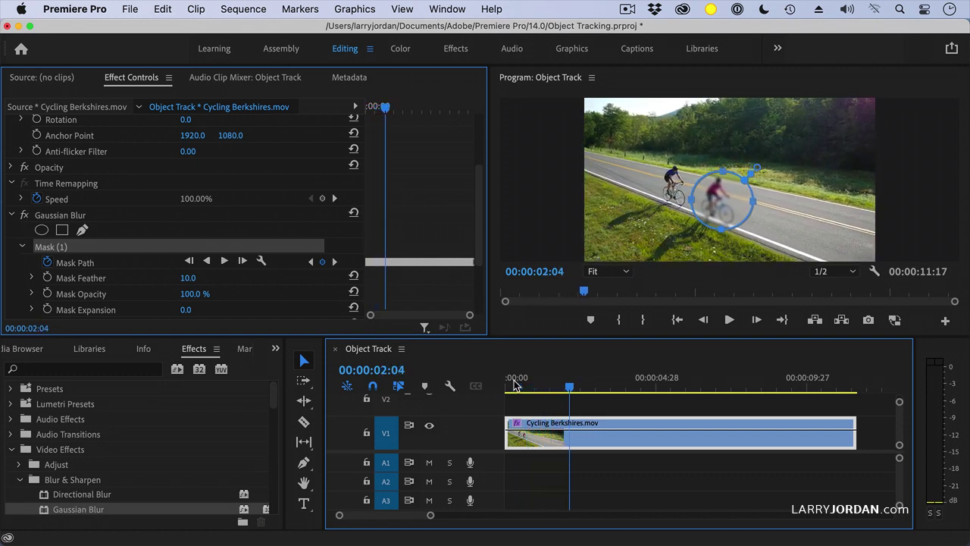
{"action": "key", "text": "Right"}
{"action": "key", "text": "Right"}
{"action": "key", "text": "Right"}
{"action": "key", "text": "Right"}
{"action": "key", "text": "Right"}
{"action": "key", "text": "Right"}
{"action": "key", "text": "Right"}
{"action": "key", "text": "Right"}
{"action": "key", "text": "Right"}
{"action": "key", "text": "Right"}
{"action": "key", "text": "Right"}
{"action": "key", "text": "Right"}
{"action": "key", "text": "Right"}
{"action": "key", "text": "Right"}
{"action": "key", "text": "Right"}
{"action": "key", "text": "Right"}
{"action": "key", "text": "Right"}
{"action": "key", "text": "Right"}
{"action": "key", "text": "Right"}
{"action": "key", "text": "Right"}
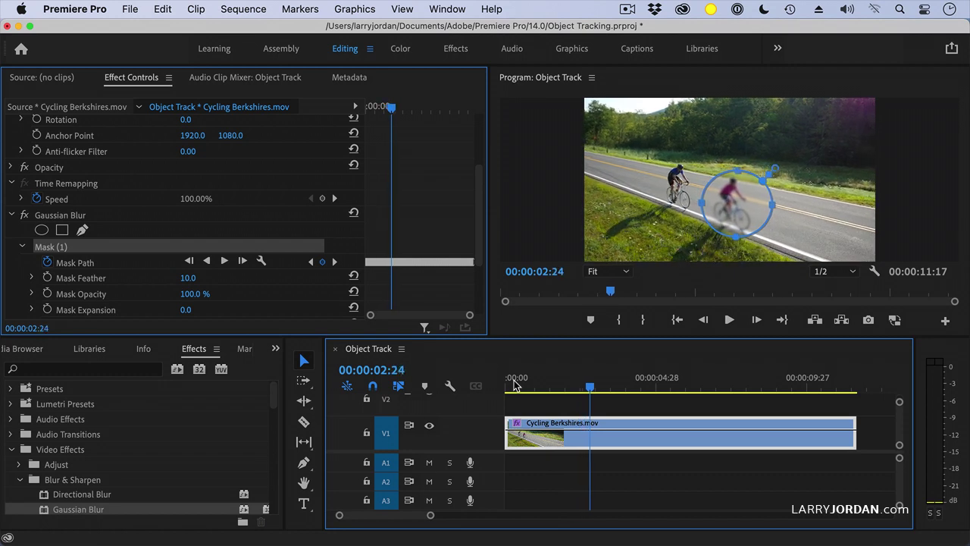
{"action": "key", "text": "Right"}
{"action": "key", "text": "Right"}
{"action": "key", "text": "Right"}
{"action": "key", "text": "Right"}
{"action": "key", "text": "Right"}
{"action": "key", "text": "Right"}
{"action": "key", "text": "Right"}
{"action": "key", "text": "Right"}
{"action": "key", "text": "Right"}
{"action": "key", "text": "Right"}
{"action": "key", "text": "Right"}
{"action": "key", "text": "Right"}
{"action": "key", "text": "Right"}
{"action": "key", "text": "Right"}
{"action": "key", "text": "Right"}
{"action": "key", "text": "Right"}
{"action": "key", "text": "Right"}
{"action": "key", "text": "Right"}
{"action": "key", "text": "Right"}
{"action": "key", "text": "Right"}
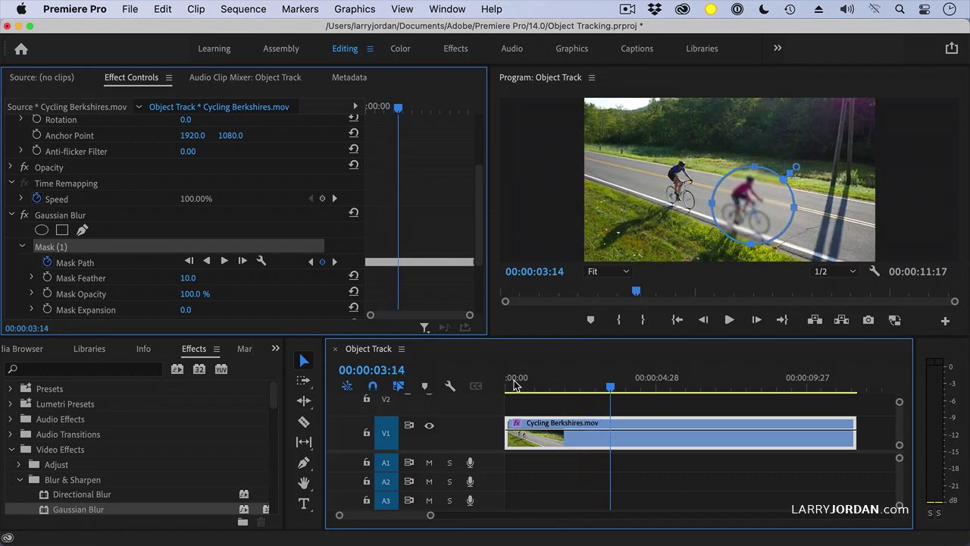
{"action": "key", "text": "Right"}
{"action": "key", "text": "Right"}
{"action": "key", "text": "Right"}
{"action": "key", "text": "Right"}
{"action": "key", "text": "Right"}
{"action": "key", "text": "Right"}
{"action": "key", "text": "Right"}
{"action": "key", "text": "Right"}
{"action": "key", "text": "Right"}
{"action": "key", "text": "Right"}
{"action": "key", "text": "Right"}
{"action": "key", "text": "Right"}
{"action": "key", "text": "Right"}
{"action": "key", "text": "Right"}
{"action": "key", "text": "Right"}
{"action": "key", "text": "Right"}
{"action": "key", "text": "Right"}
{"action": "key", "text": "Right"}
{"action": "key", "text": "Right"}
{"action": "key", "text": "Right"}
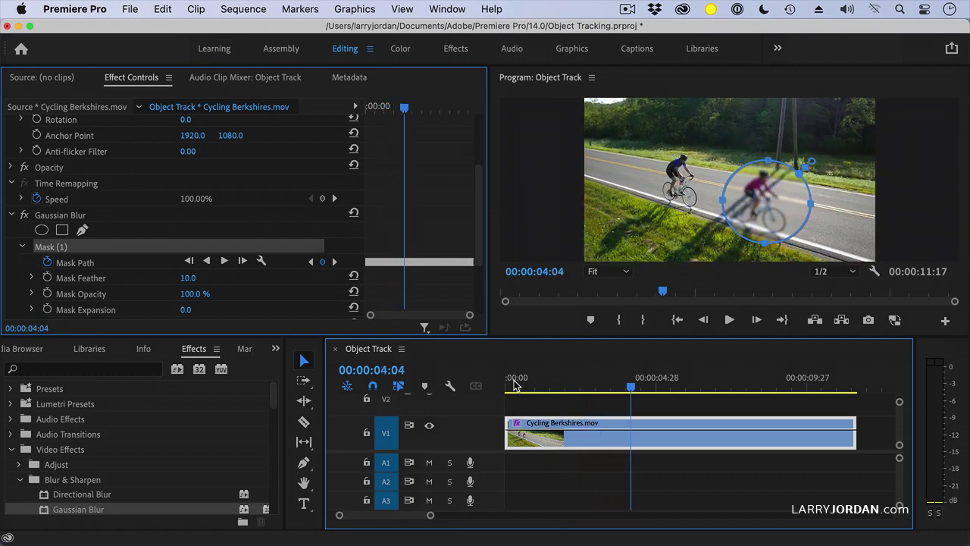
{"action": "key", "text": "Right"}
{"action": "key", "text": "Right"}
{"action": "key", "text": "Right"}
{"action": "key", "text": "Right"}
{"action": "key", "text": "Right"}
{"action": "key", "text": "Right"}
{"action": "key", "text": "Right"}
{"action": "key", "text": "Right"}
{"action": "key", "text": "Right"}
{"action": "key", "text": "Right"}
{"action": "key", "text": "Right"}
{"action": "key", "text": "Right"}
{"action": "key", "text": "Right"}
{"action": "key", "text": "Right"}
{"action": "key", "text": "Right"}
{"action": "key", "text": "Right"}
{"action": "key", "text": "Right"}
{"action": "key", "text": "Right"}
{"action": "key", "text": "Right"}
{"action": "key", "text": "Right"}
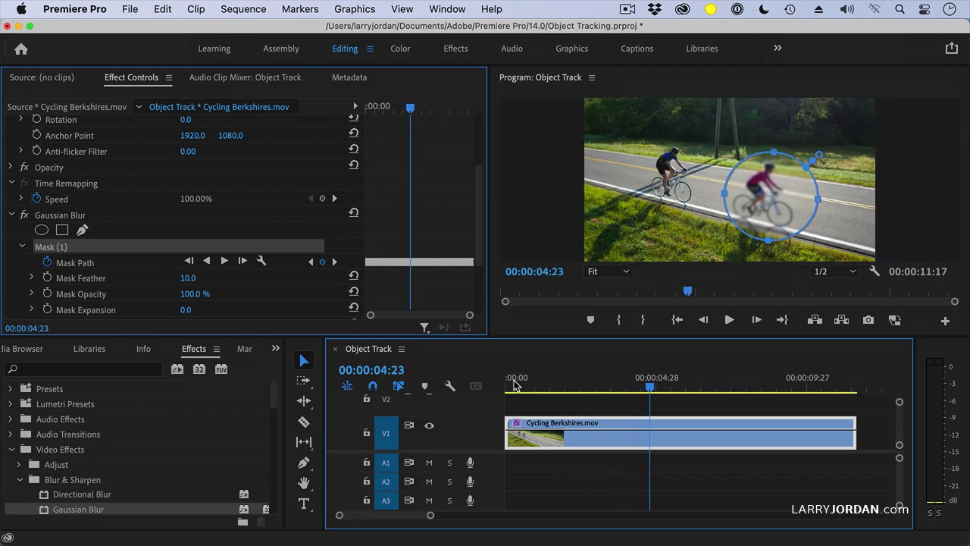
{"action": "key", "text": "Right"}
{"action": "key", "text": "Right"}
{"action": "key", "text": "Right"}
{"action": "key", "text": "Right"}
{"action": "key", "text": "Right"}
{"action": "key", "text": "Right"}
{"action": "key", "text": "Right"}
{"action": "key", "text": "Right"}
{"action": "key", "text": "Right"}
{"action": "key", "text": "Right"}
{"action": "key", "text": "Right"}
{"action": "key", "text": "Right"}
{"action": "key", "text": "Right"}
{"action": "key", "text": "Right"}
{"action": "key", "text": "Right"}
{"action": "key", "text": "Right"}
{"action": "key", "text": "Right"}
{"action": "key", "text": "Right"}
{"action": "key", "text": "Right"}
{"action": "key", "text": "Right"}
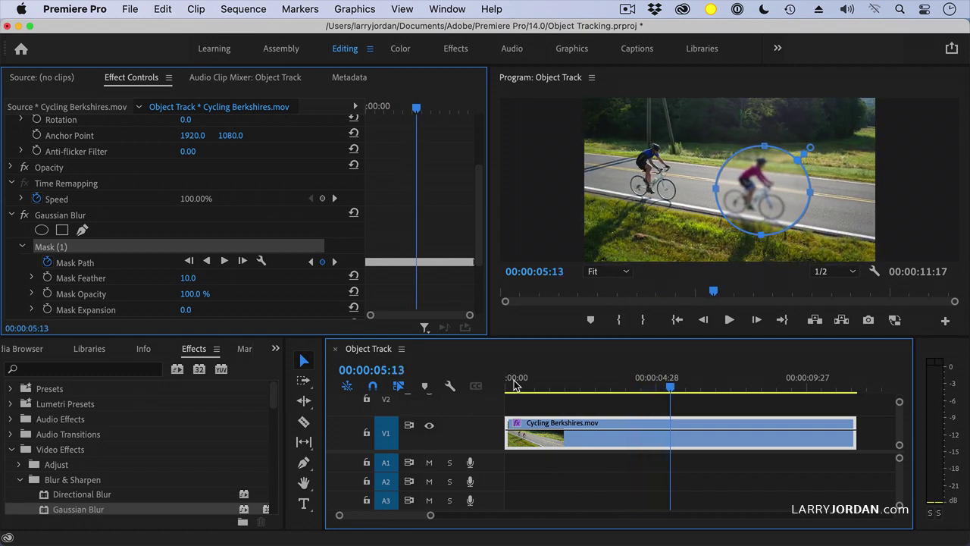
{"action": "key", "text": "Right"}
{"action": "key", "text": "Right"}
{"action": "key", "text": "Right"}
{"action": "key", "text": "Right"}
{"action": "key", "text": "Right"}
{"action": "key", "text": "Right"}
{"action": "key", "text": "Right"}
{"action": "key", "text": "Right"}
{"action": "key", "text": "Right"}
{"action": "key", "text": "Right"}
{"action": "key", "text": "Right"}
{"action": "key", "text": "Right"}
{"action": "key", "text": "Right"}
{"action": "key", "text": "Right"}
{"action": "key", "text": "Right"}
{"action": "key", "text": "Right"}
{"action": "key", "text": "Right"}
{"action": "key", "text": "Right"}
{"action": "key", "text": "Right"}
{"action": "key", "text": "Right"}
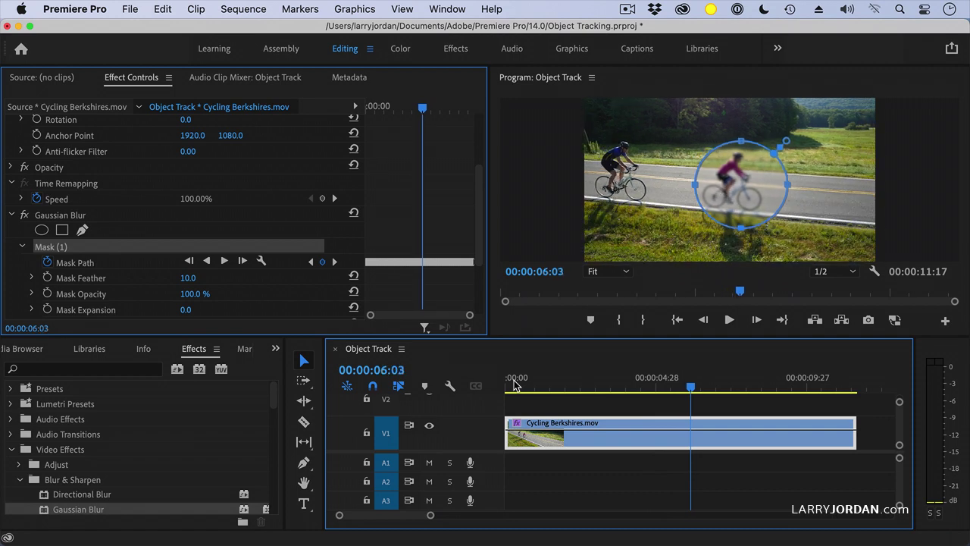
{"action": "key", "text": "Right"}
{"action": "key", "text": "Right"}
{"action": "key", "text": "Right"}
{"action": "key", "text": "Right"}
{"action": "key", "text": "Right"}
{"action": "key", "text": "Right"}
{"action": "key", "text": "Right"}
{"action": "key", "text": "Right"}
{"action": "key", "text": "Right"}
{"action": "key", "text": "Right"}
{"action": "key", "text": "Right"}
{"action": "key", "text": "Right"}
{"action": "key", "text": "Right"}
{"action": "key", "text": "Right"}
{"action": "key", "text": "Right"}
{"action": "key", "text": "Right"}
{"action": "key", "text": "Right"}
{"action": "key", "text": "Right"}
{"action": "key", "text": "Right"}
{"action": "key", "text": "Right"}
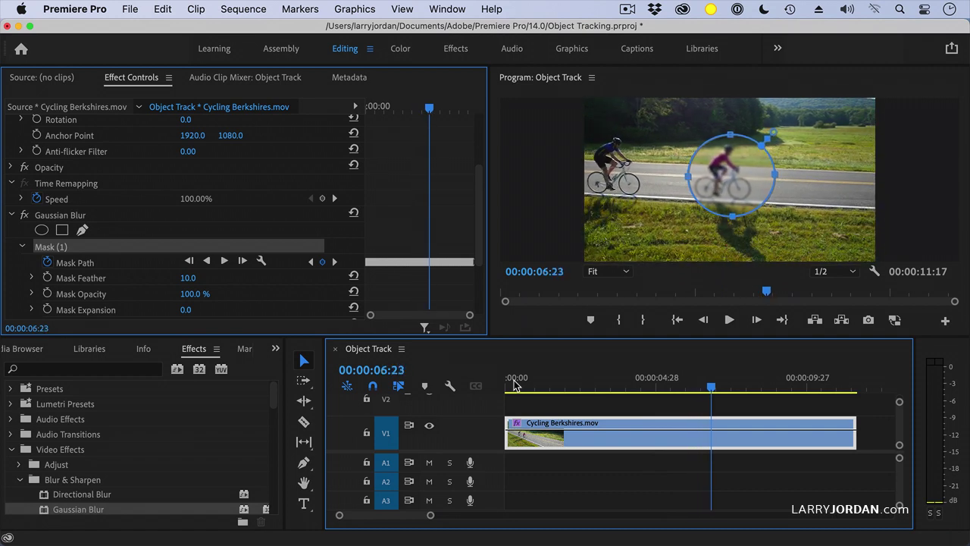
{"action": "key", "text": "Right"}
{"action": "key", "text": "Right"}
{"action": "key", "text": "Right"}
{"action": "key", "text": "Right"}
{"action": "key", "text": "Right"}
{"action": "key", "text": "Right"}
{"action": "key", "text": "Right"}
{"action": "key", "text": "Right"}
{"action": "key", "text": "Right"}
{"action": "key", "text": "Right"}
{"action": "key", "text": "Right"}
{"action": "key", "text": "Right"}
{"action": "key", "text": "Right"}
{"action": "key", "text": "Right"}
{"action": "key", "text": "Right"}
{"action": "key", "text": "Right"}
{"action": "key", "text": "Right"}
{"action": "key", "text": "Right"}
{"action": "key", "text": "Right"}
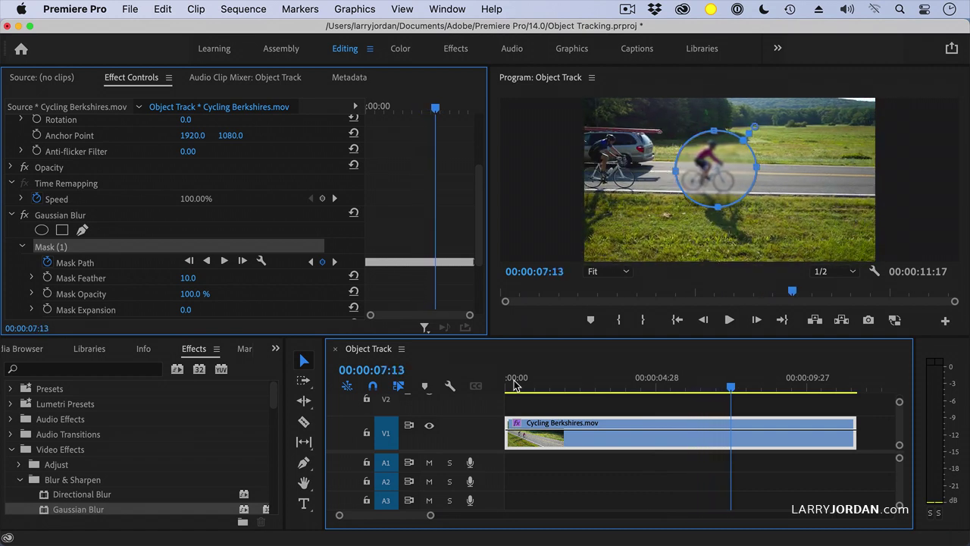
{"action": "key", "text": "Right"}
{"action": "key", "text": "Right"}
{"action": "key", "text": "Right"}
{"action": "key", "text": "Right"}
{"action": "key", "text": "Right"}
{"action": "key", "text": "Right"}
{"action": "key", "text": "Right"}
{"action": "key", "text": "Right"}
{"action": "key", "text": "Right"}
{"action": "key", "text": "Right"}
{"action": "key", "text": "Right"}
{"action": "key", "text": "Right"}
{"action": "key", "text": "Right"}
{"action": "key", "text": "Right"}
{"action": "key", "text": "Right"}
{"action": "key", "text": "Right"}
{"action": "key", "text": "Right"}
{"action": "key", "text": "Right"}
{"action": "key", "text": "Right"}
{"action": "key", "text": "Right"}
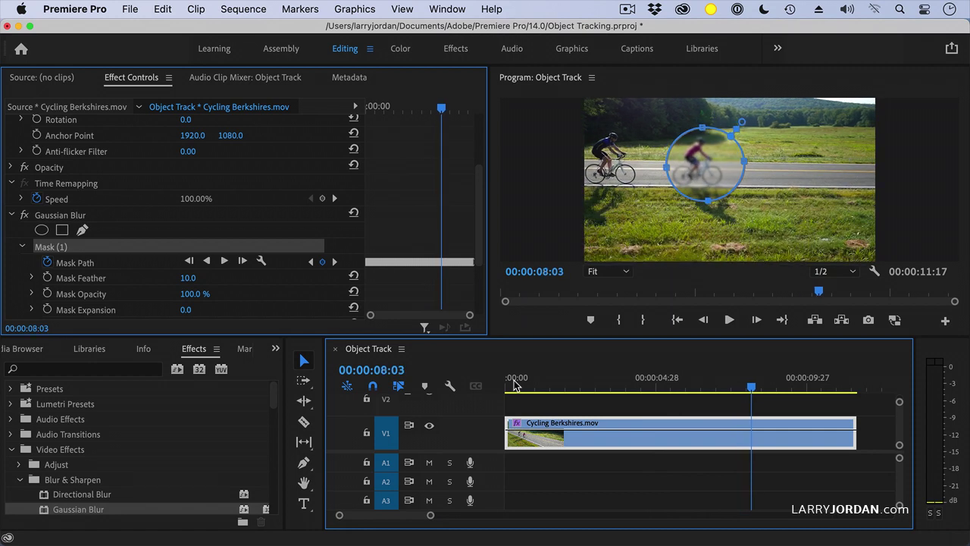
{"action": "key", "text": "Right"}
{"action": "key", "text": "Right"}
{"action": "key", "text": "Right"}
{"action": "key", "text": "Right"}
{"action": "key", "text": "Right"}
{"action": "key", "text": "Right"}
{"action": "key", "text": "Right"}
{"action": "key", "text": "Right"}
{"action": "key", "text": "Right"}
{"action": "key", "text": "Right"}
{"action": "key", "text": "Right"}
{"action": "key", "text": "Right"}
{"action": "key", "text": "Right"}
{"action": "key", "text": "Right"}
{"action": "key", "text": "Right"}
{"action": "key", "text": "Right"}
{"action": "key", "text": "Right"}
{"action": "key", "text": "Right"}
{"action": "key", "text": "Right"}
{"action": "key", "text": "Right"}
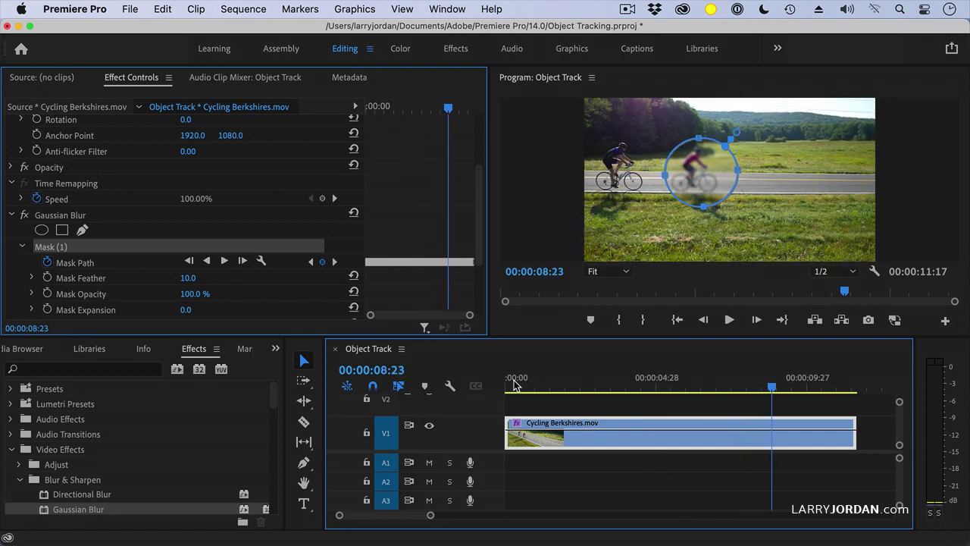
{"action": "key", "text": "Right"}
{"action": "key", "text": "Right"}
{"action": "key", "text": "Right"}
{"action": "key", "text": "Right"}
{"action": "key", "text": "Right"}
{"action": "key", "text": "Right"}
{"action": "key", "text": "Right"}
{"action": "key", "text": "Right"}
{"action": "key", "text": "Right"}
{"action": "key", "text": "Right"}
{"action": "key", "text": "Right"}
{"action": "key", "text": "Right"}
{"action": "key", "text": "Right"}
{"action": "key", "text": "Right"}
{"action": "key", "text": "Right"}
{"action": "key", "text": "Right"}
{"action": "key", "text": "Right"}
{"action": "key", "text": "Right"}
{"action": "key", "text": "Right"}
{"action": "key", "text": "Right"}
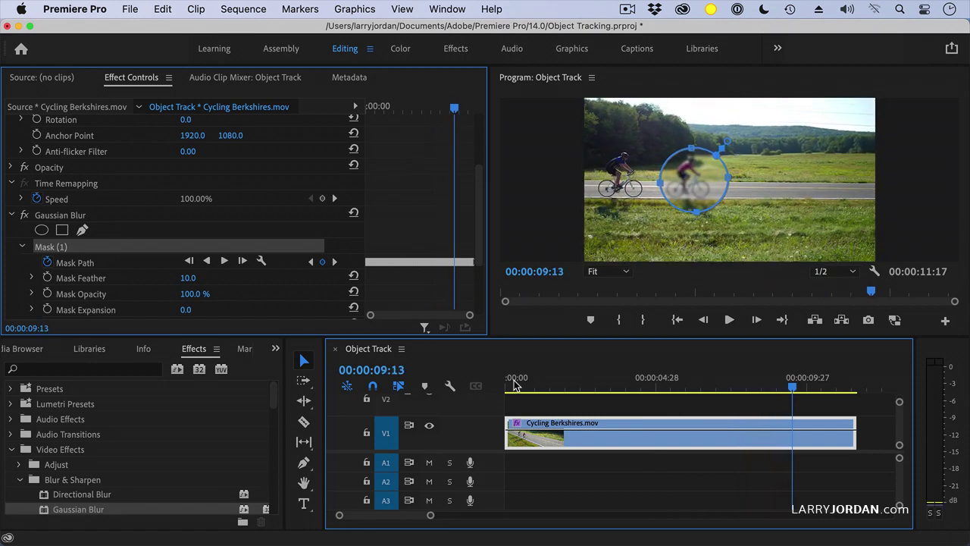
{"action": "key", "text": "Right"}
{"action": "key", "text": "Right"}
Step: Play the clip from the start to review the tracked blur
{"action": "key", "text": "Home"}
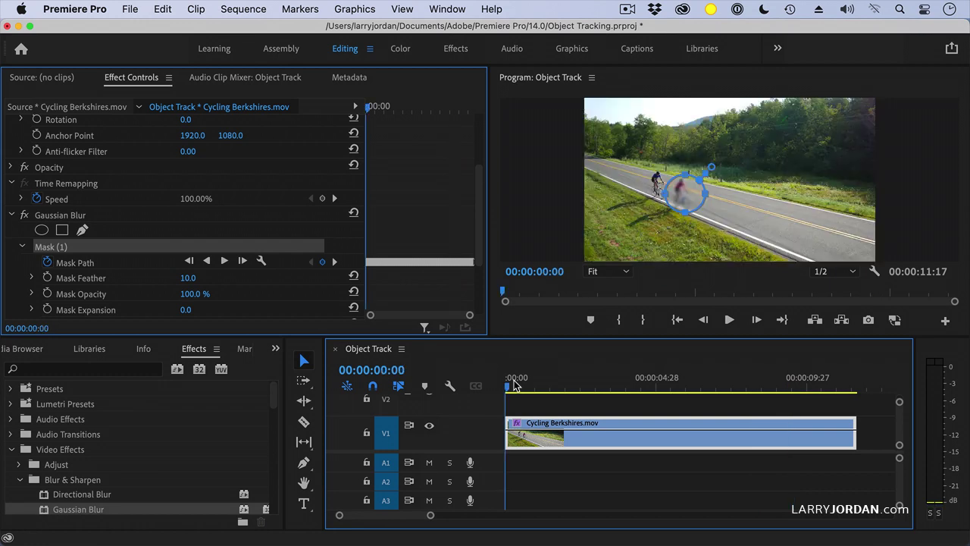
{"action": "key", "text": "space"}
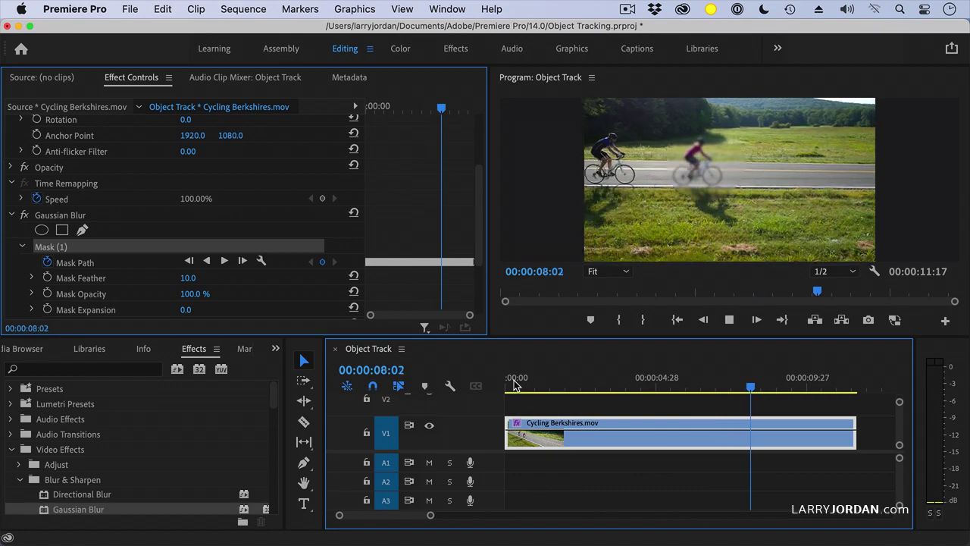
{"action": "key", "text": "space"}
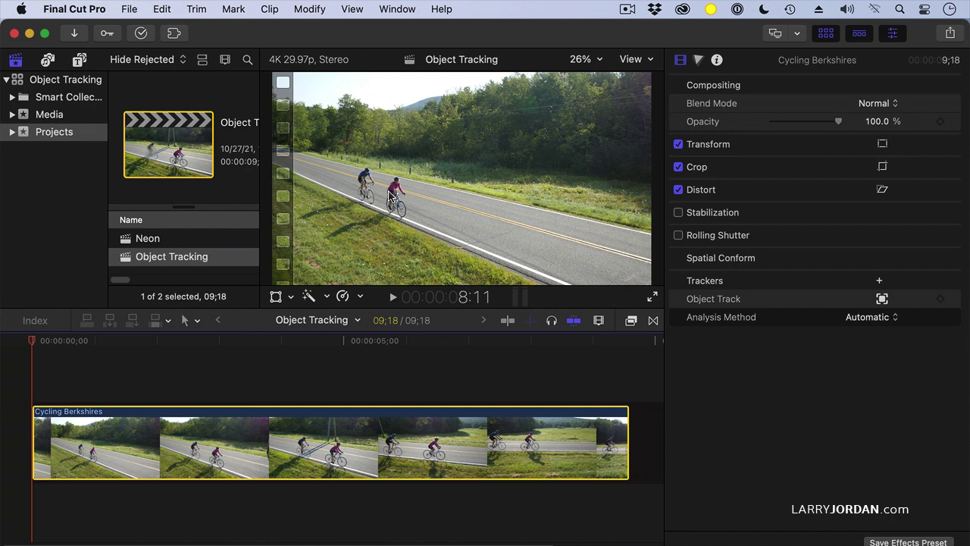
Step: Drag the Gaussian blur from the Effects browser onto the cyclist in pink in the viewer
{"action": "left_click", "coordinate": [630, 321]}
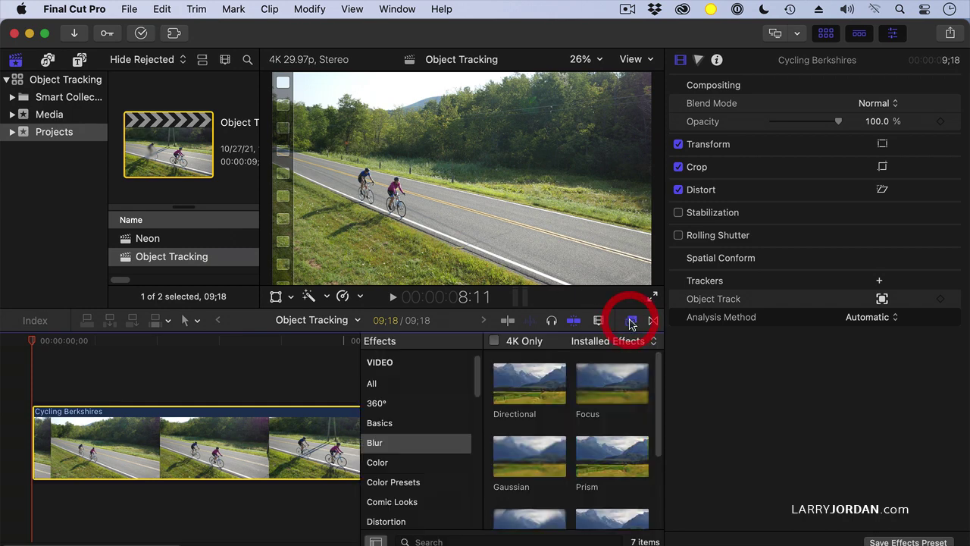
{"action": "left_click_drag", "start_coordinate": [548, 438], "coordinate": [294, 444]}
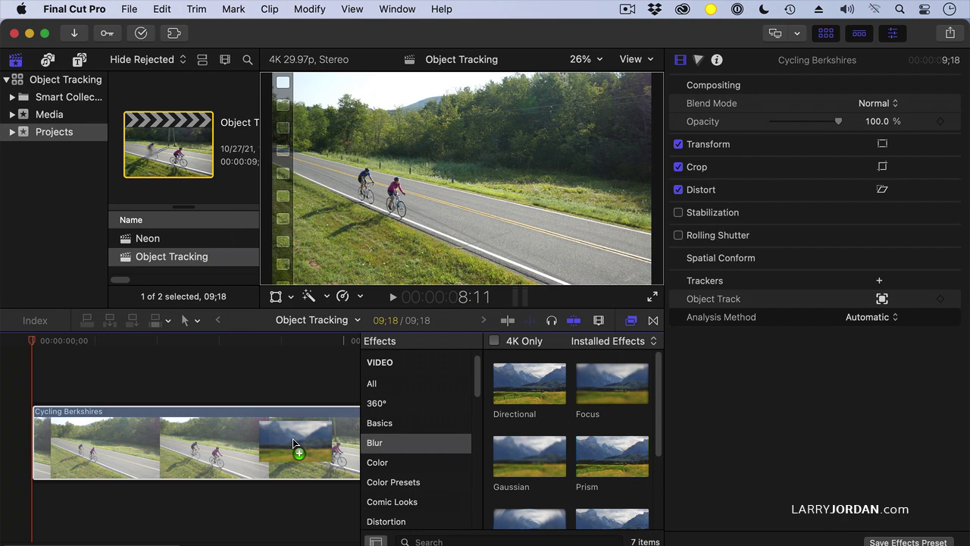
{"action": "left_click_drag", "start_coordinate": [293, 438], "coordinate": [292, 438]}
{"action": "left_click_drag", "start_coordinate": [293, 437], "coordinate": [518, 214]}
{"action": "left_click_drag", "start_coordinate": [517, 213], "coordinate": [430, 224]}
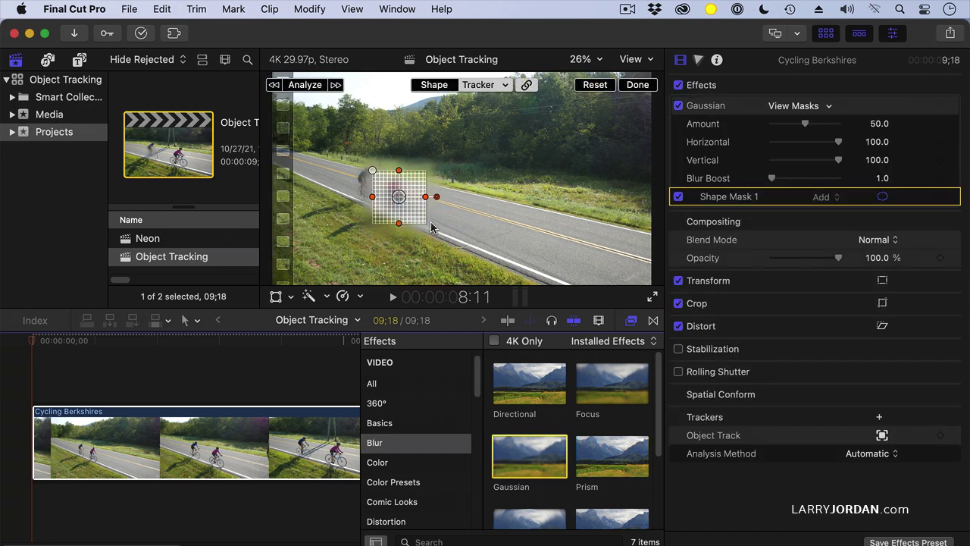
Step: Narrow, heighten and round Shape Mask 1 around the pink cyclist, then close the Effects browser
{"action": "left_click_drag", "start_coordinate": [373, 197], "coordinate": [399, 214]}
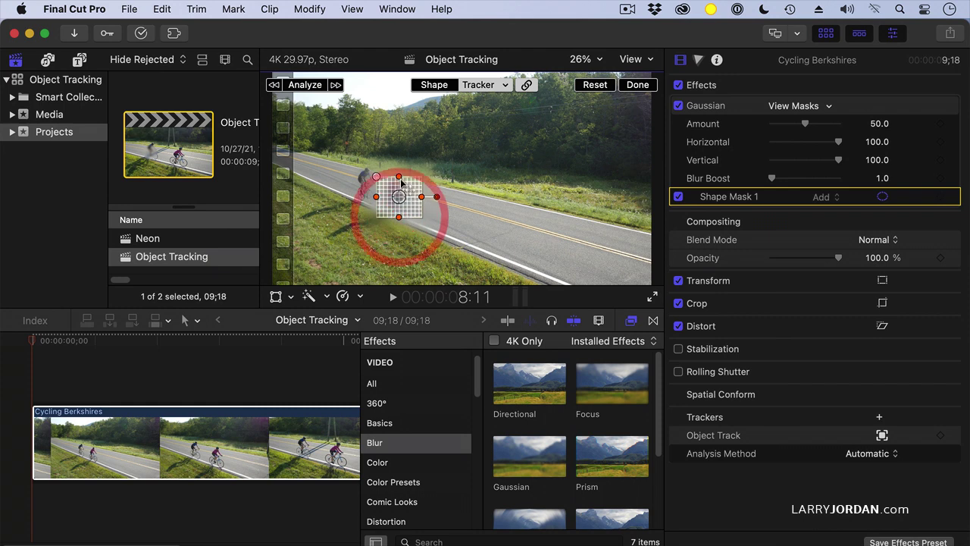
{"action": "left_click_drag", "start_coordinate": [400, 181], "coordinate": [399, 175]}
{"action": "left_click", "coordinate": [417, 212]}
{"action": "left_click_drag", "start_coordinate": [382, 177], "coordinate": [386, 174]}
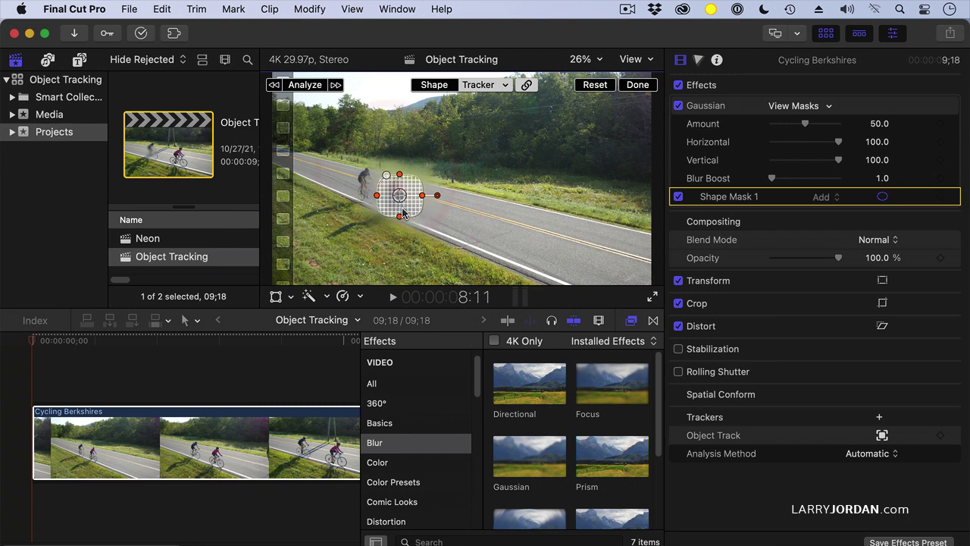
{"action": "left_click", "coordinate": [406, 215]}
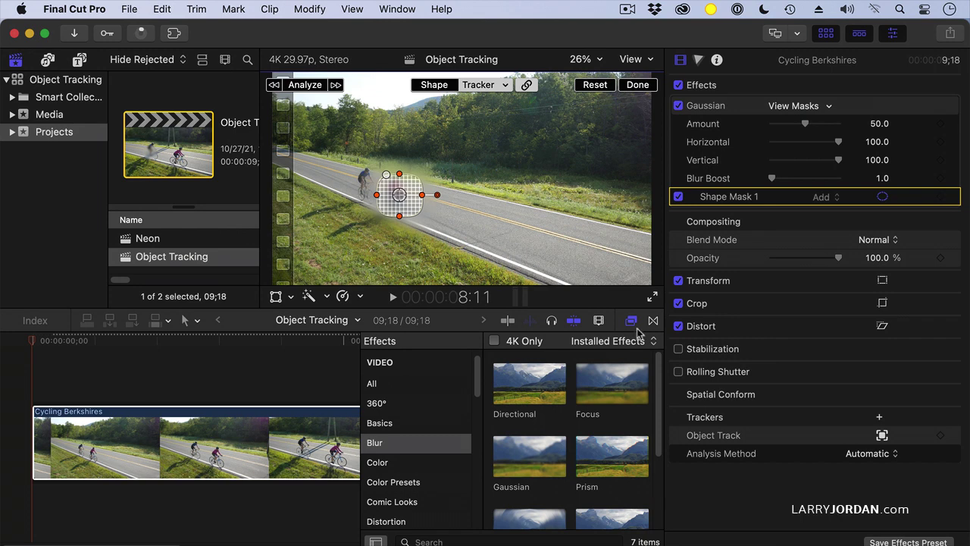
{"action": "left_click", "coordinate": [632, 320]}
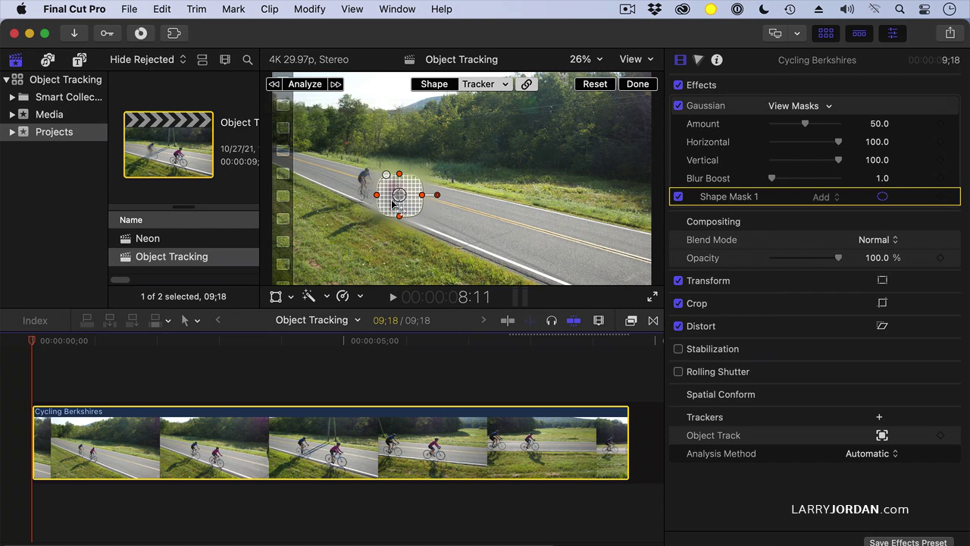
Step: Rotate the blur mask to the cyclist's lean and reshape it into a rounded square
{"action": "left_click", "coordinate": [463, 84]}
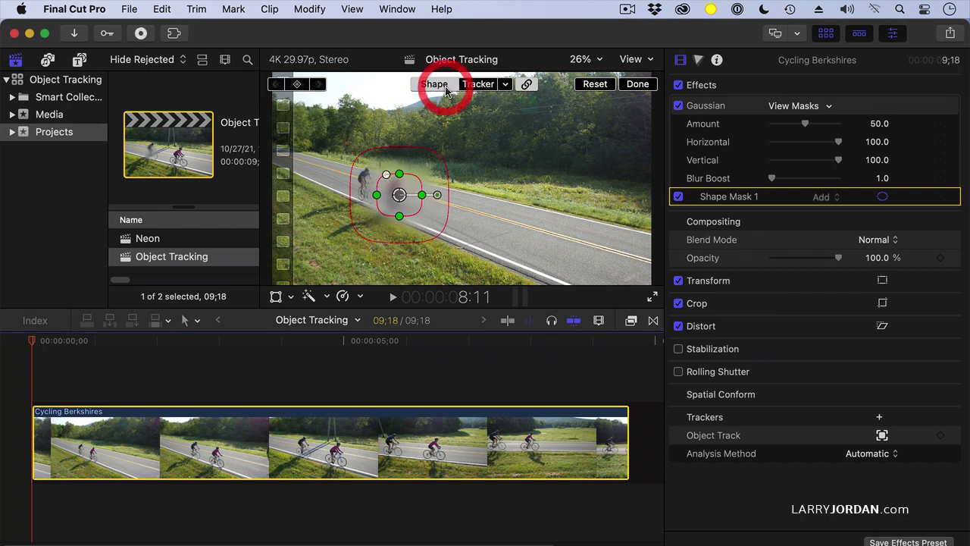
{"action": "left_click", "coordinate": [432, 176]}
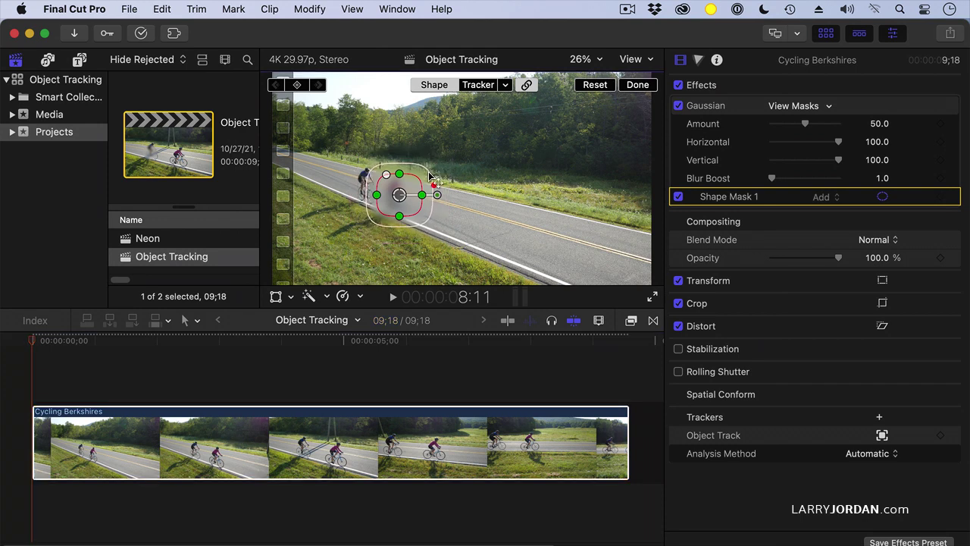
{"action": "left_click_drag", "start_coordinate": [439, 197], "coordinate": [435, 208]}
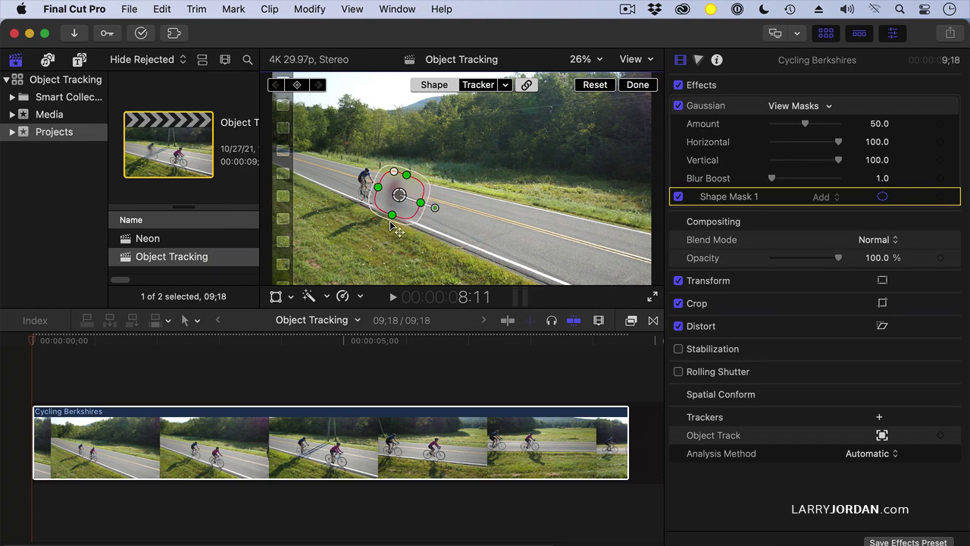
{"action": "left_click", "coordinate": [389, 221]}
{"action": "left_click", "coordinate": [473, 84]}
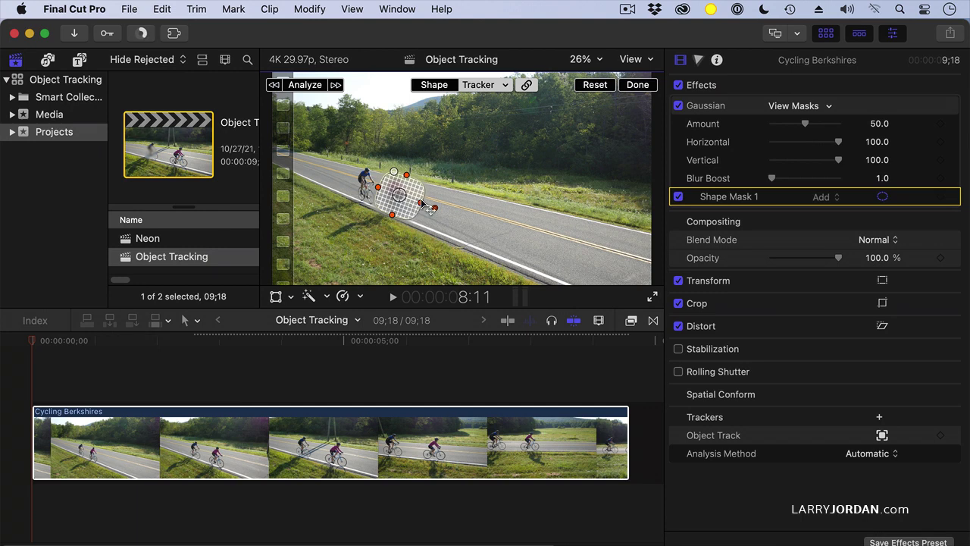
{"action": "left_click_drag", "start_coordinate": [422, 203], "coordinate": [419, 202]}
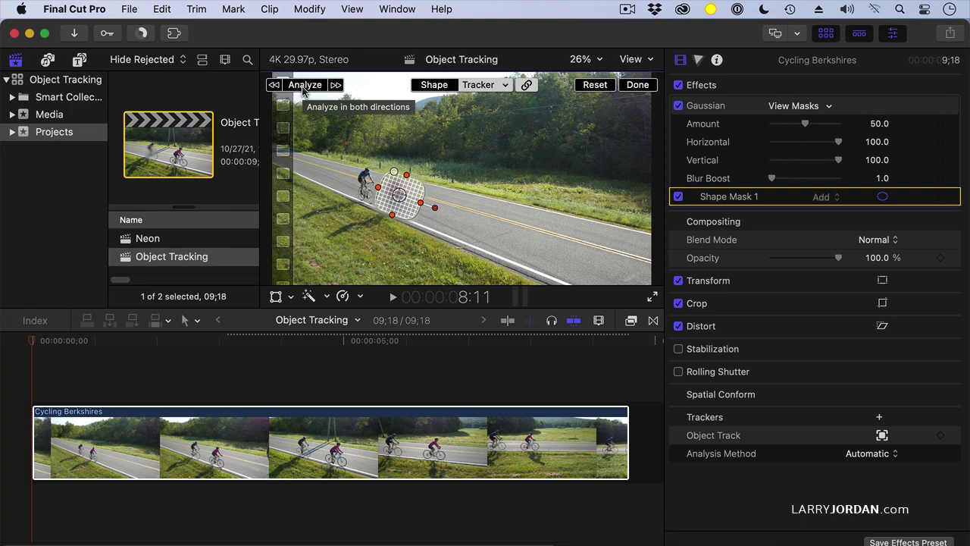
Step: Start then stop a tracking analysis, and nudge the tracker mask onto the trailing cyclist
{"action": "left_click", "coordinate": [303, 86]}
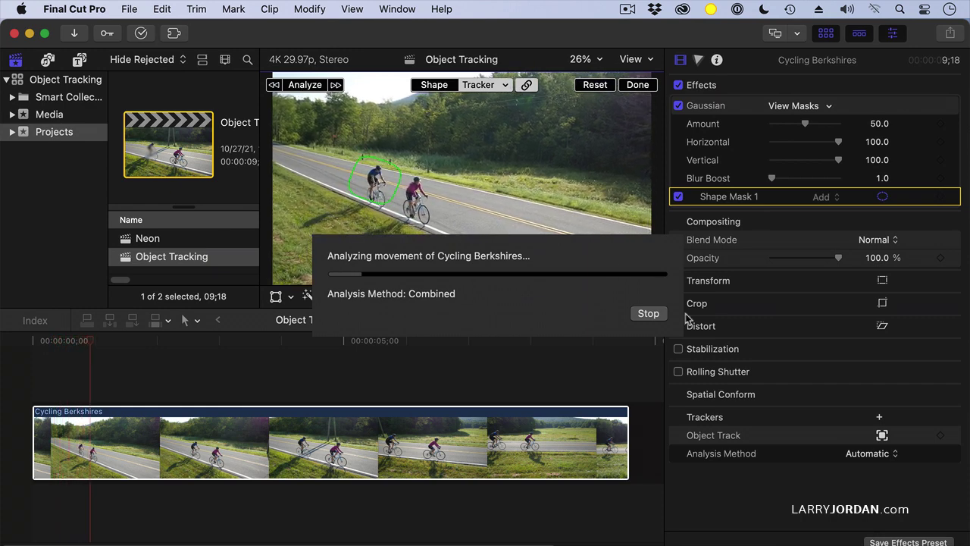
{"action": "left_click", "coordinate": [648, 316]}
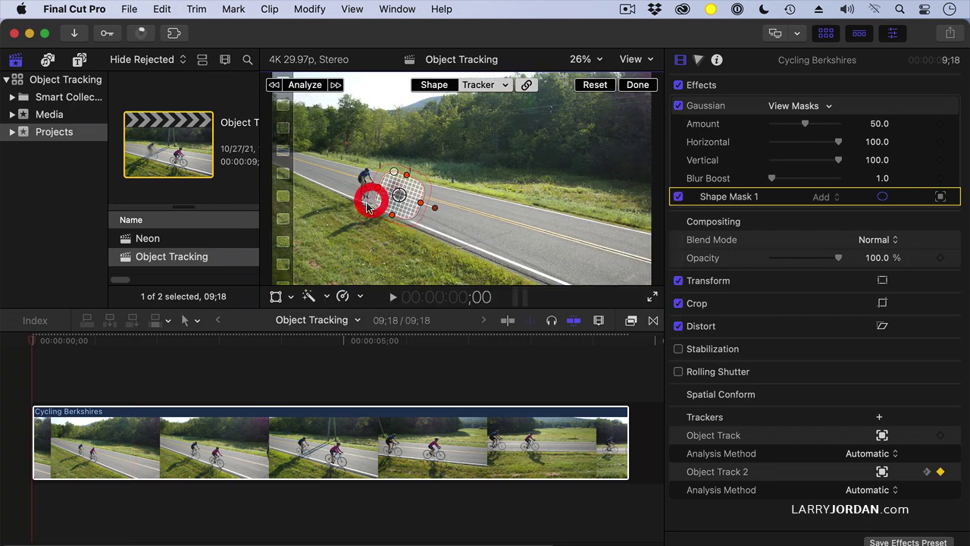
{"action": "left_click", "coordinate": [464, 86]}
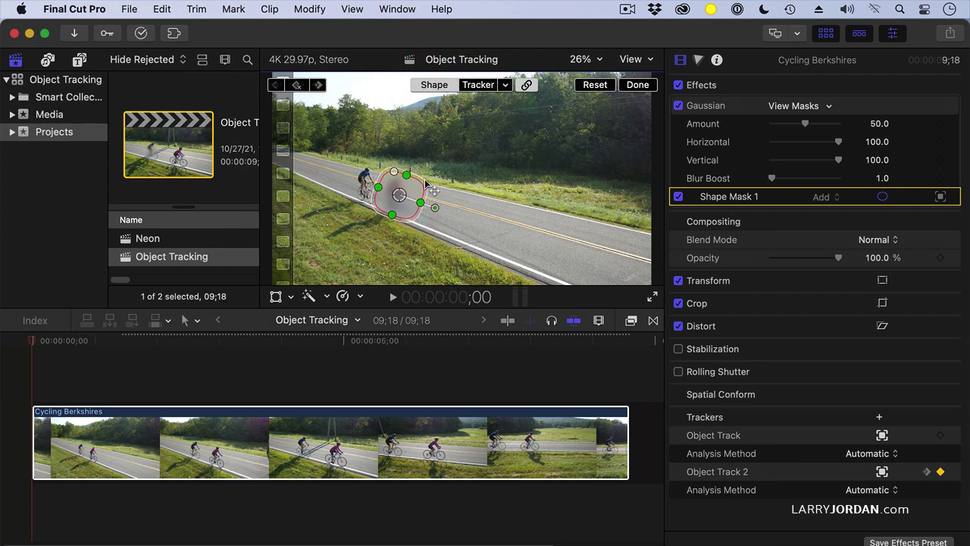
{"action": "left_click_drag", "start_coordinate": [428, 186], "coordinate": [419, 215]}
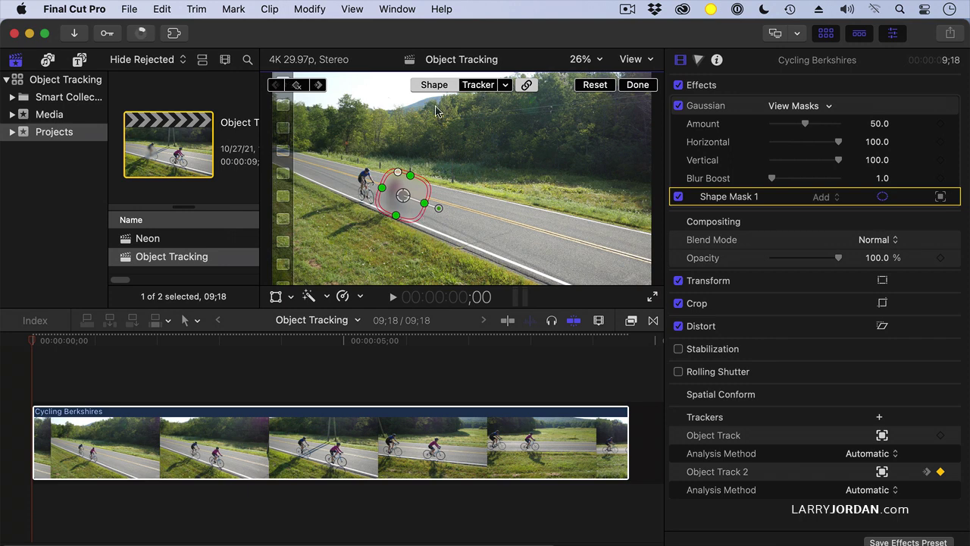
Step: Run and halt the mask's tracker analysis twice, leaving the blur over the cyclist in pink
{"action": "left_click", "coordinate": [471, 87]}
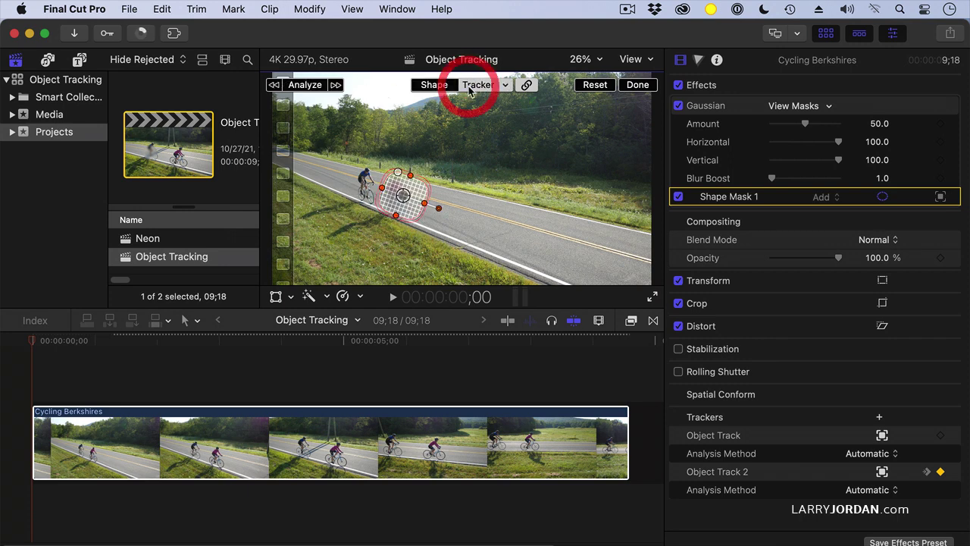
{"action": "left_click", "coordinate": [302, 85]}
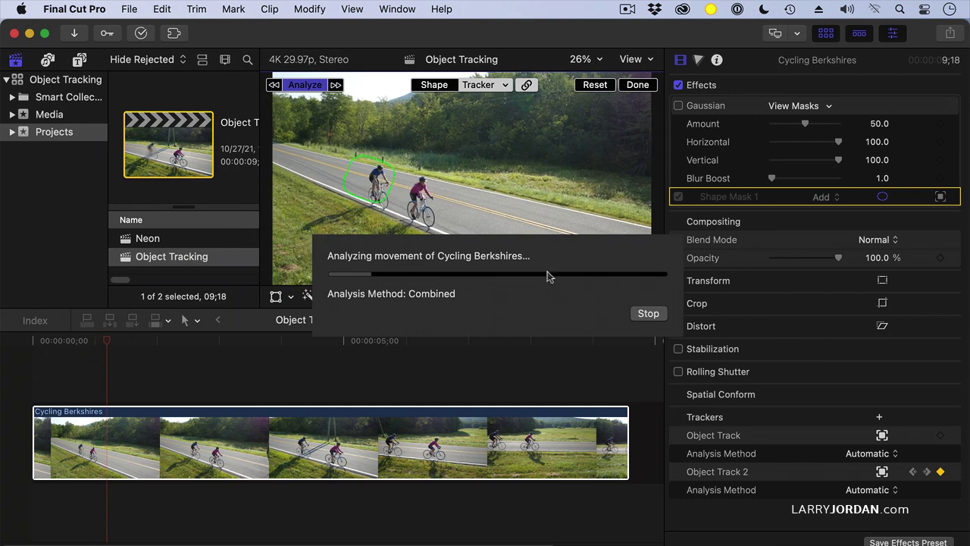
{"action": "left_click", "coordinate": [646, 313]}
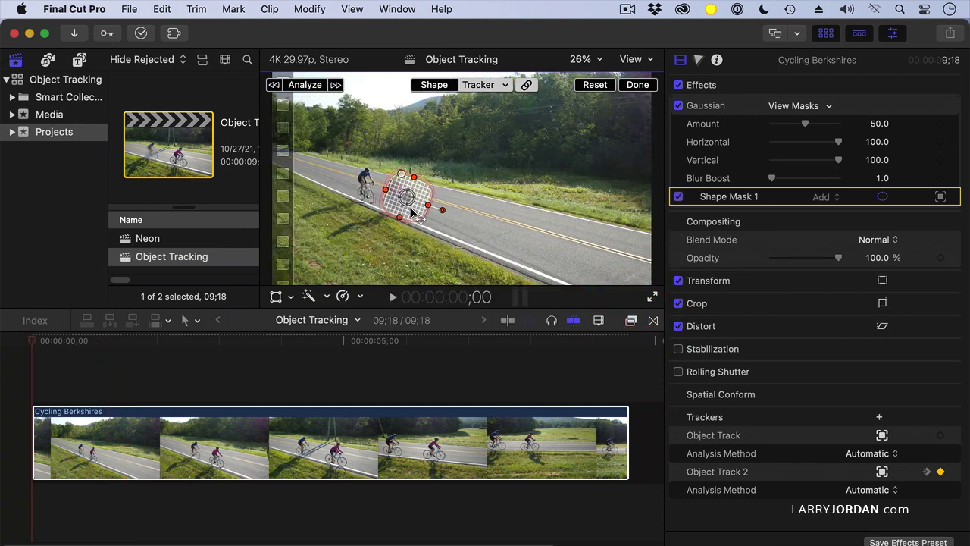
{"action": "left_click", "coordinate": [478, 84]}
{"action": "left_click", "coordinate": [309, 86]}
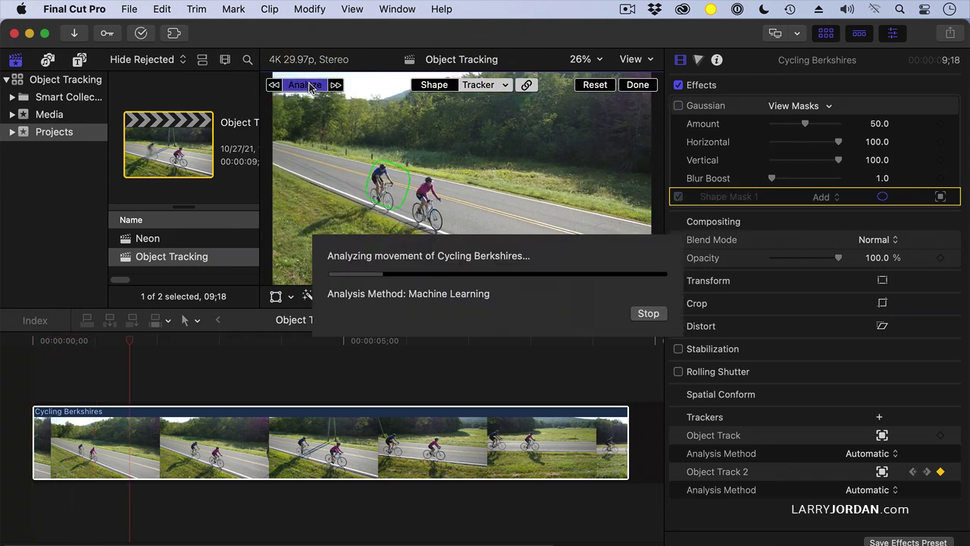
{"action": "left_click", "coordinate": [641, 317]}
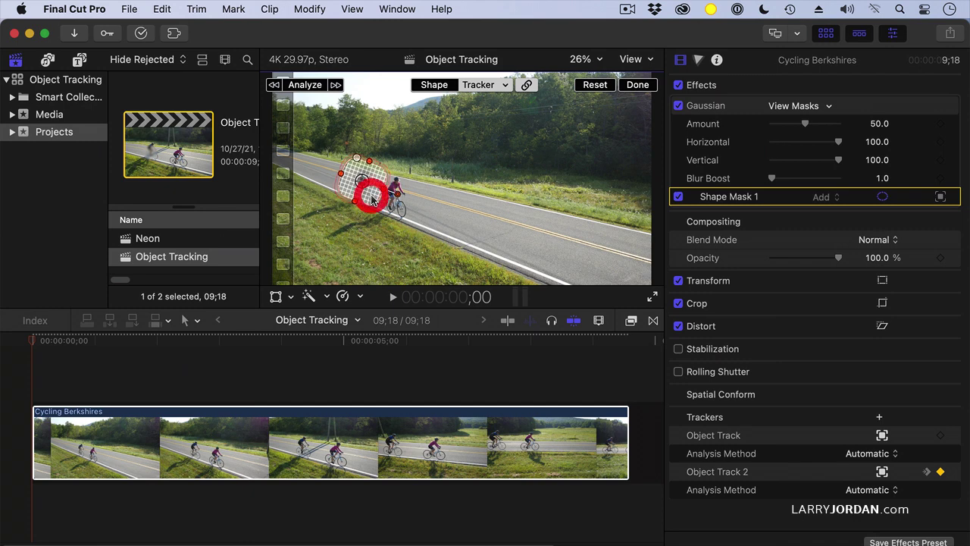
Step: Analyze the mask's movement across the whole clip to give Object Track 2 tracking keyframes
{"action": "left_click", "coordinate": [305, 85]}
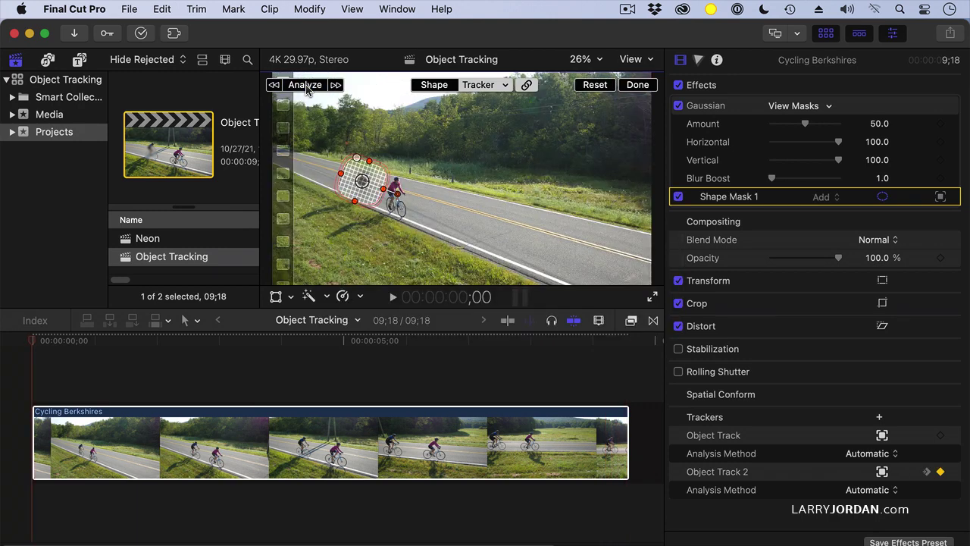
{"action": "left_click", "coordinate": [30, 345]}
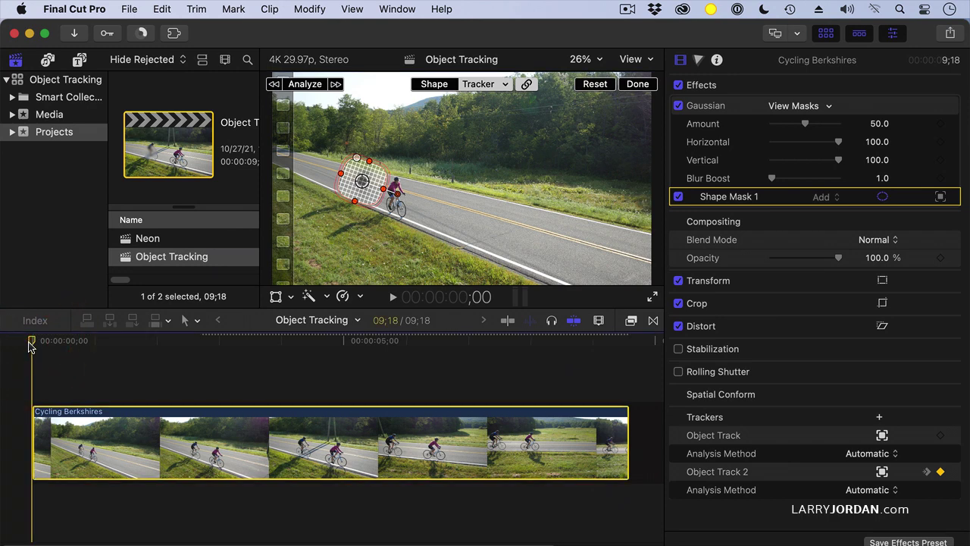
{"action": "key", "text": "space"}
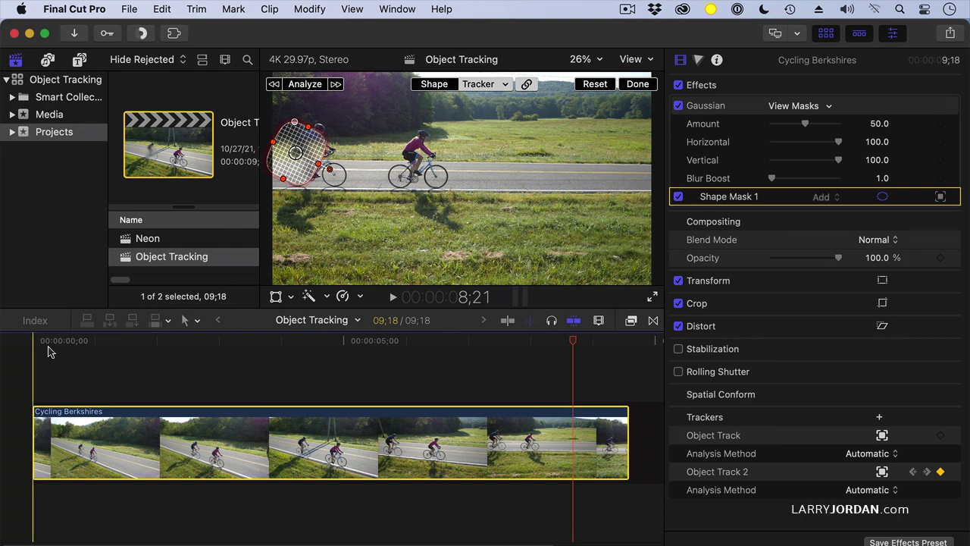
{"action": "left_click_drag", "start_coordinate": [48, 350], "coordinate": [8, 345]}
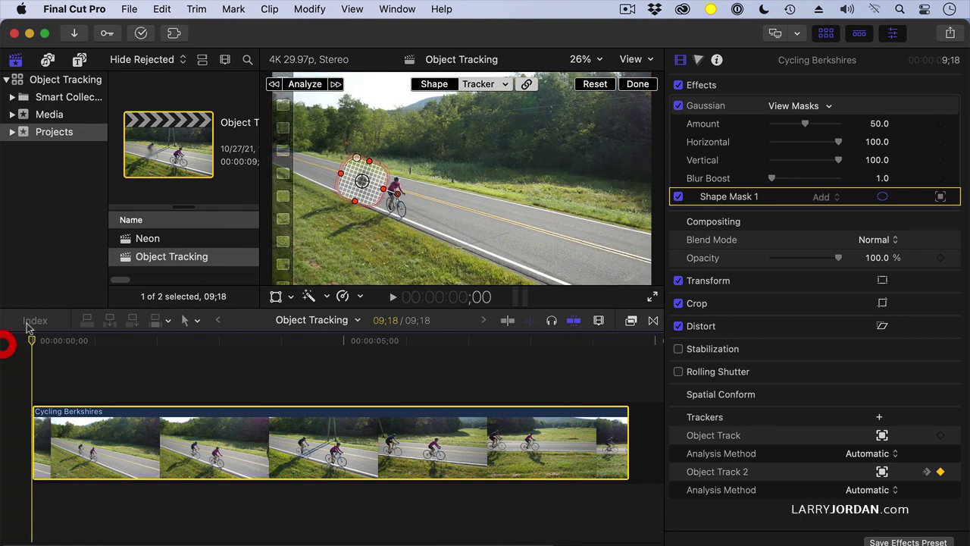
Step: Finish the tracked blur mask, play it back, then park one frame into the clip
{"action": "left_click", "coordinate": [640, 84]}
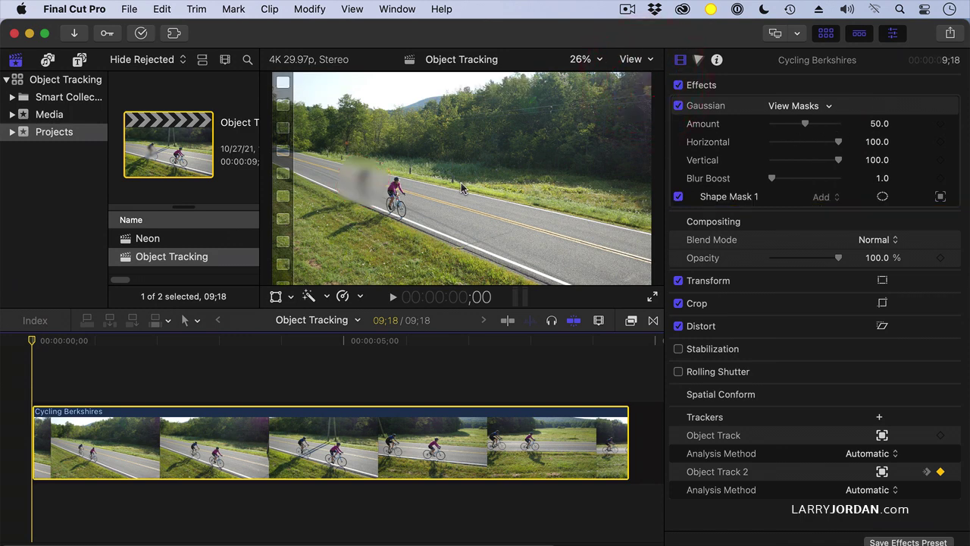
{"action": "left_click", "coordinate": [30, 344]}
{"action": "key", "text": "space"}
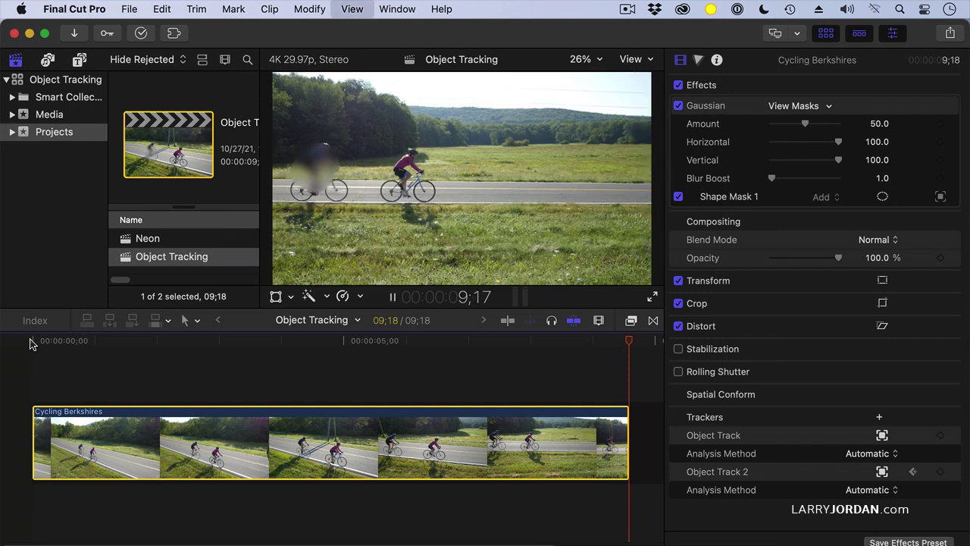
{"action": "left_click", "coordinate": [31, 342]}
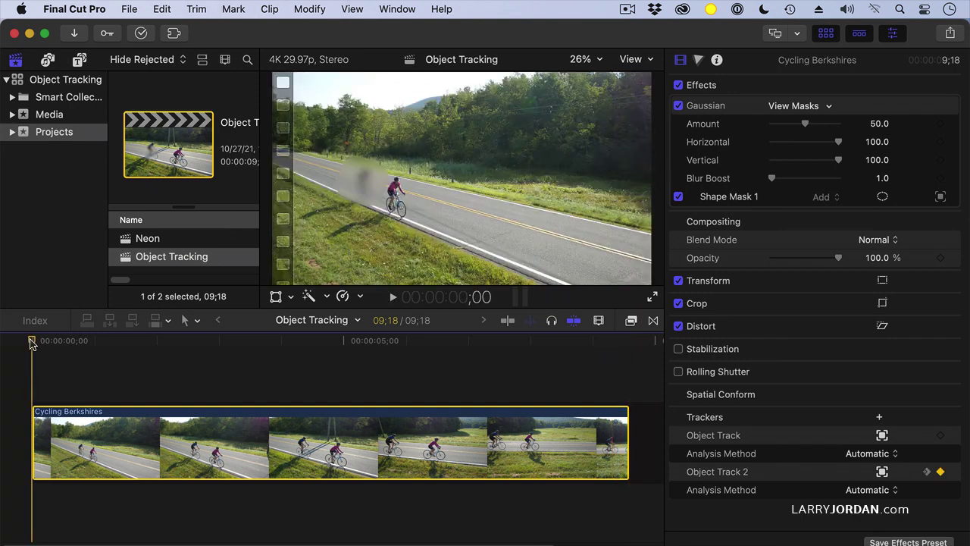
{"action": "key", "text": "Right"}
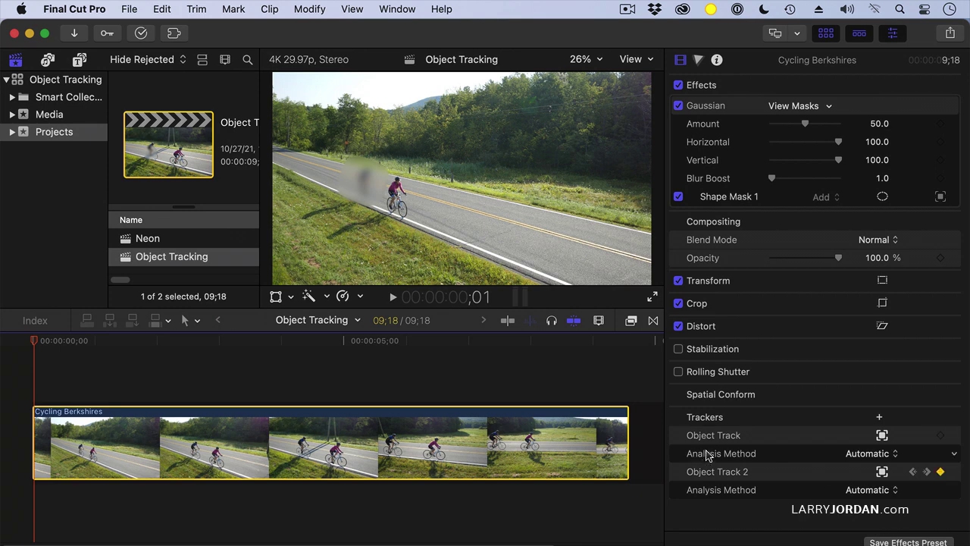
Step: Rename the first Object Track tracker to 'Girl on Bike'
{"action": "left_click", "coordinate": [756, 440]}
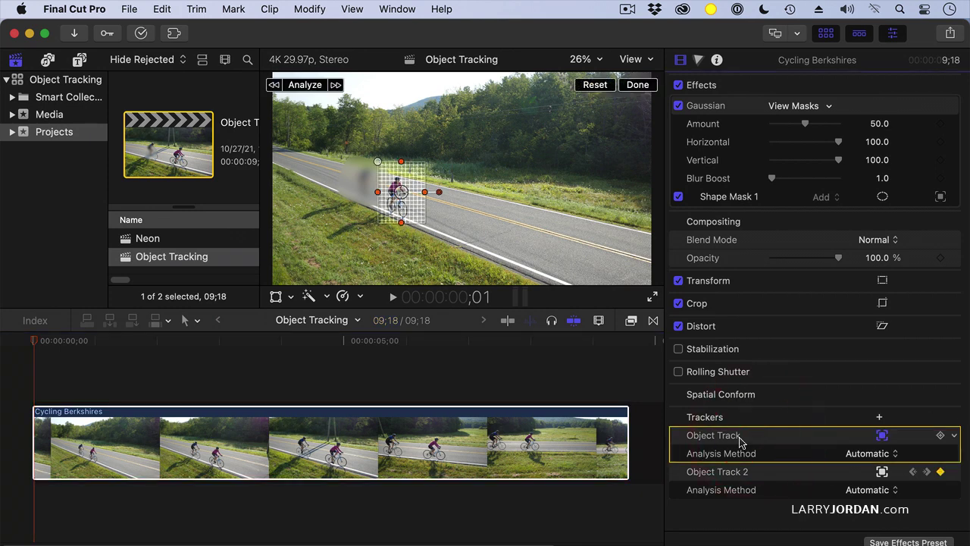
{"action": "double_click", "coordinate": [729, 437]}
{"action": "type", "text": "Girl on Bike"}
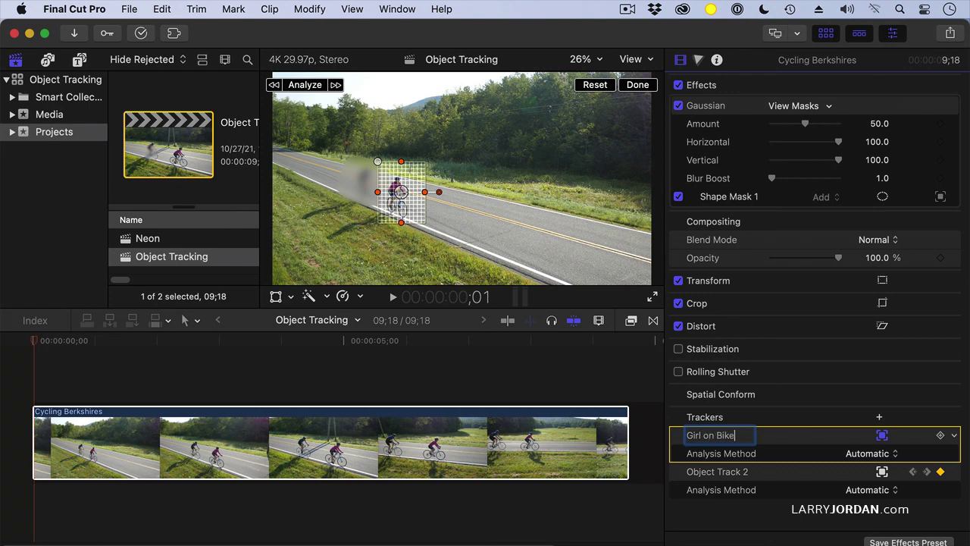
{"action": "key", "text": "Return"}
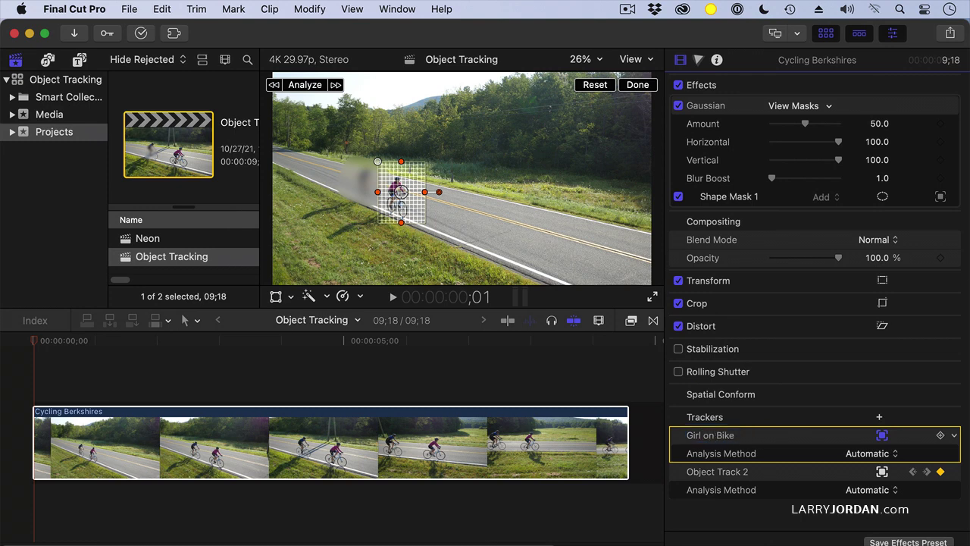
Step: Rename Object Track 2 to 'Guy on Bike' and set its analysis method to Combined
{"action": "left_click", "coordinate": [726, 475]}
{"action": "double_click", "coordinate": [717, 471]}
{"action": "type", "text": "Guy on Bike"}
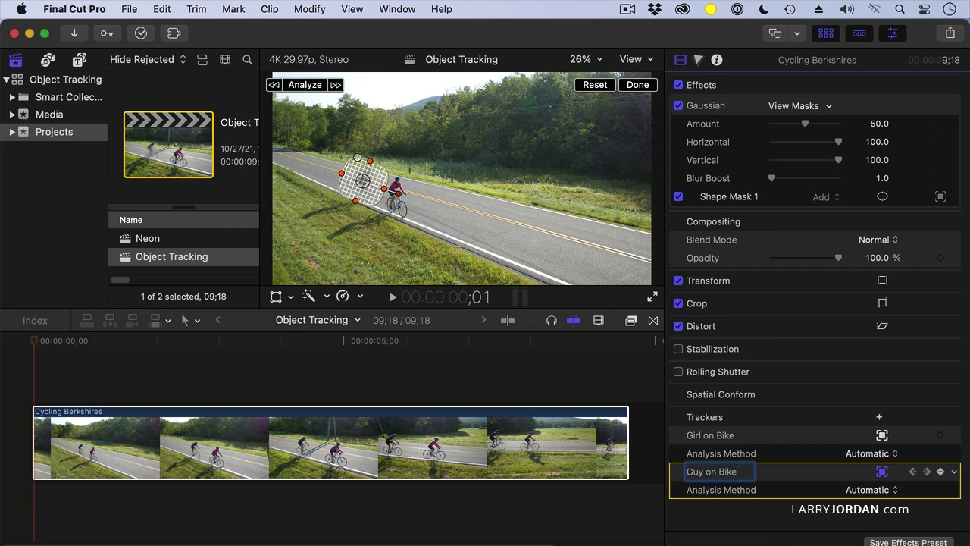
{"action": "key", "text": "Return"}
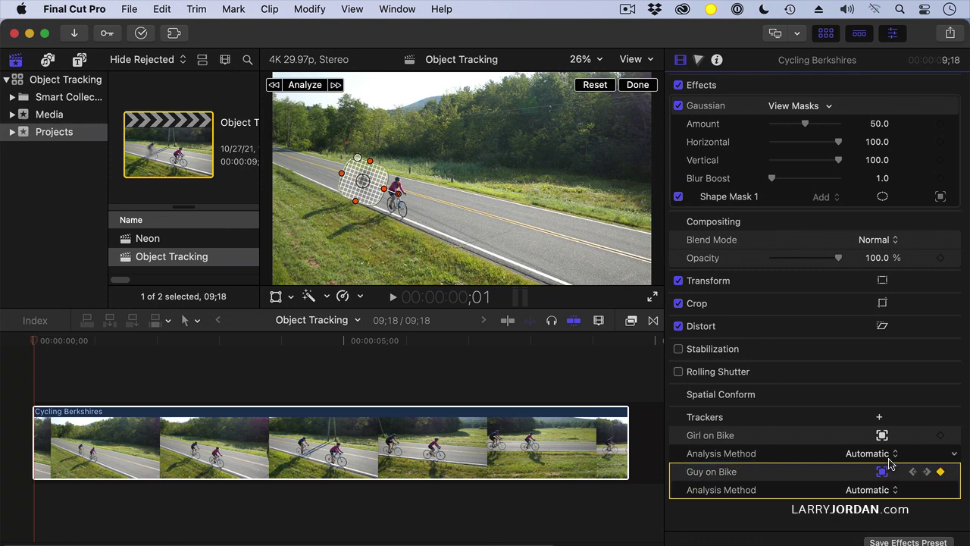
{"action": "left_click", "coordinate": [876, 492]}
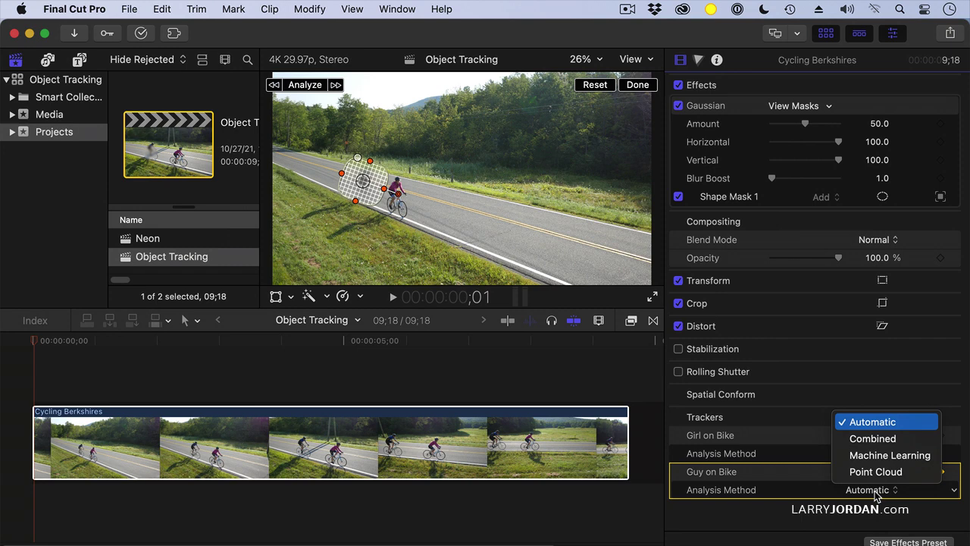
{"action": "left_click", "coordinate": [872, 439]}
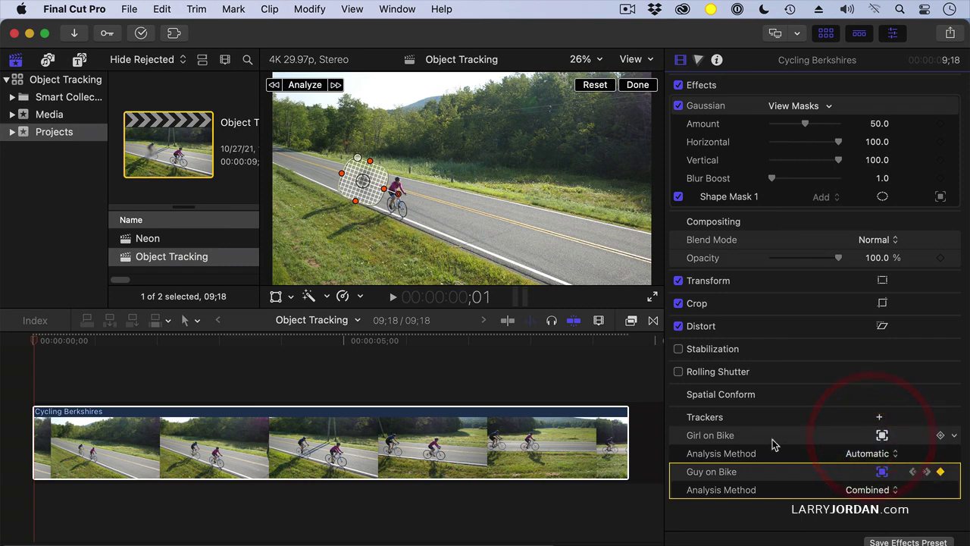
Step: From the clip start, re-analyze Guy on Bike with Combined, stopping the analysis partway
{"action": "left_click", "coordinate": [33, 342]}
{"action": "left_click", "coordinate": [304, 85]}
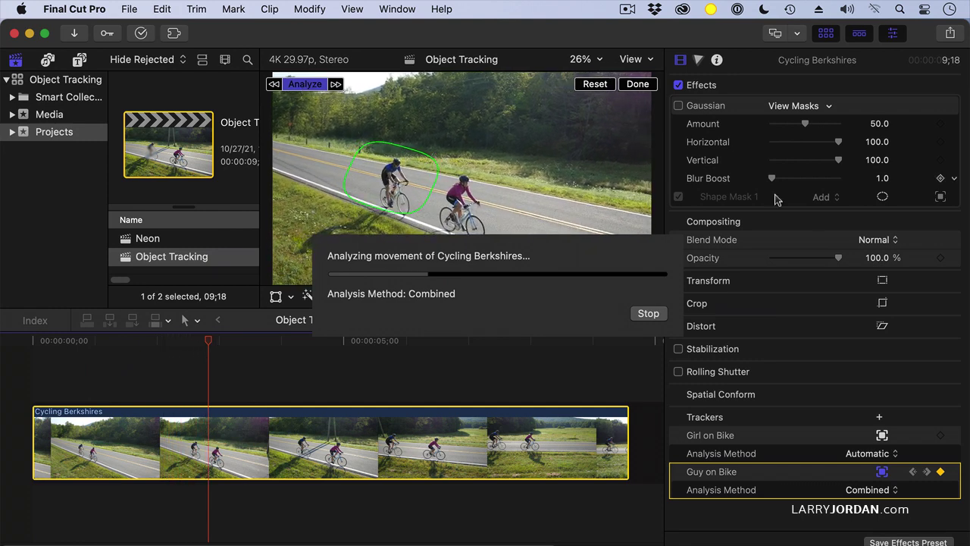
{"action": "left_click", "coordinate": [648, 314]}
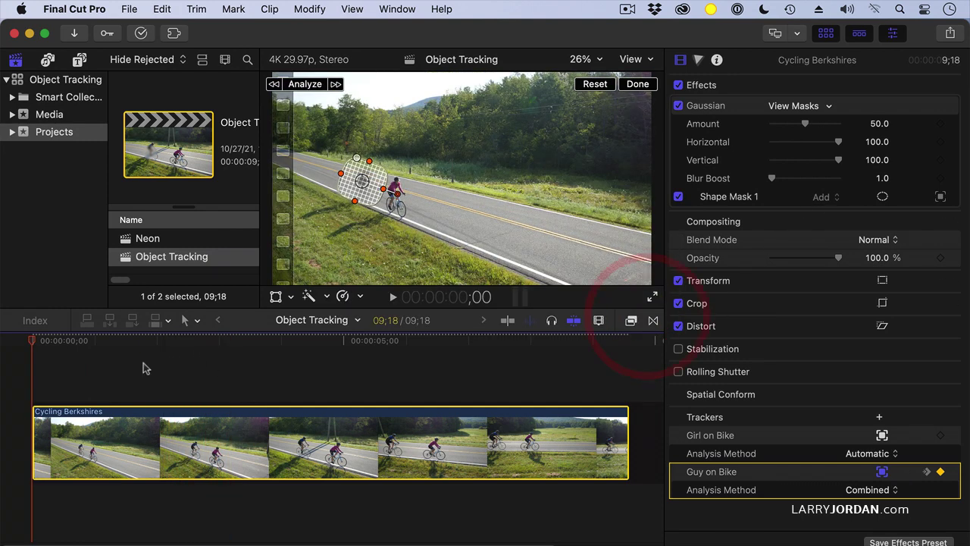
{"action": "left_click", "coordinate": [11, 345]}
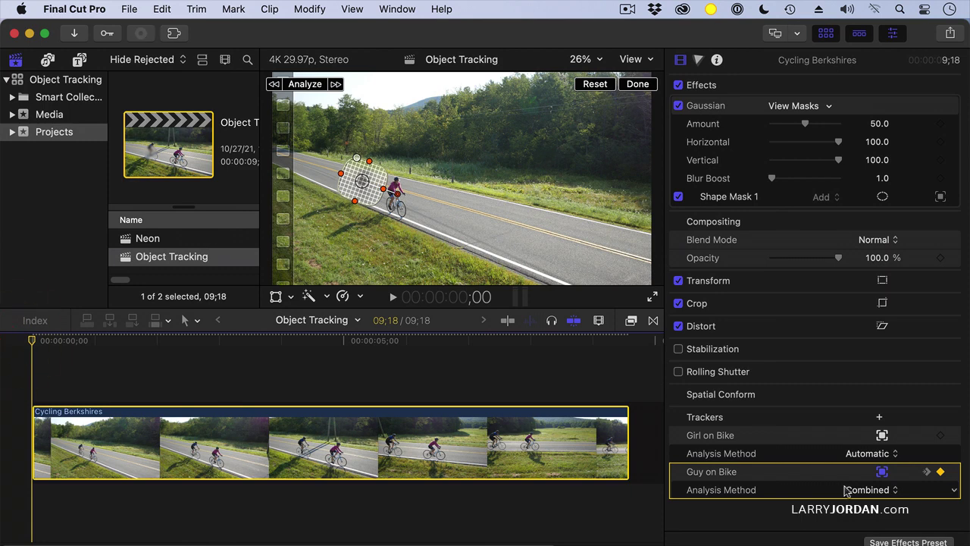
Step: Switch Guy on Bike to Machine Learning analysis and re-track the rider
{"action": "left_click", "coordinate": [872, 490]}
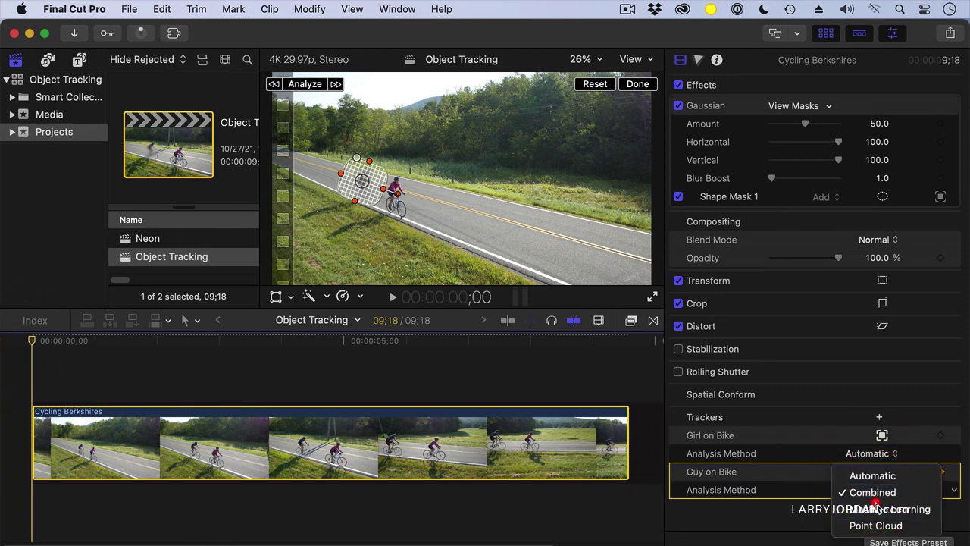
{"action": "left_click", "coordinate": [877, 507]}
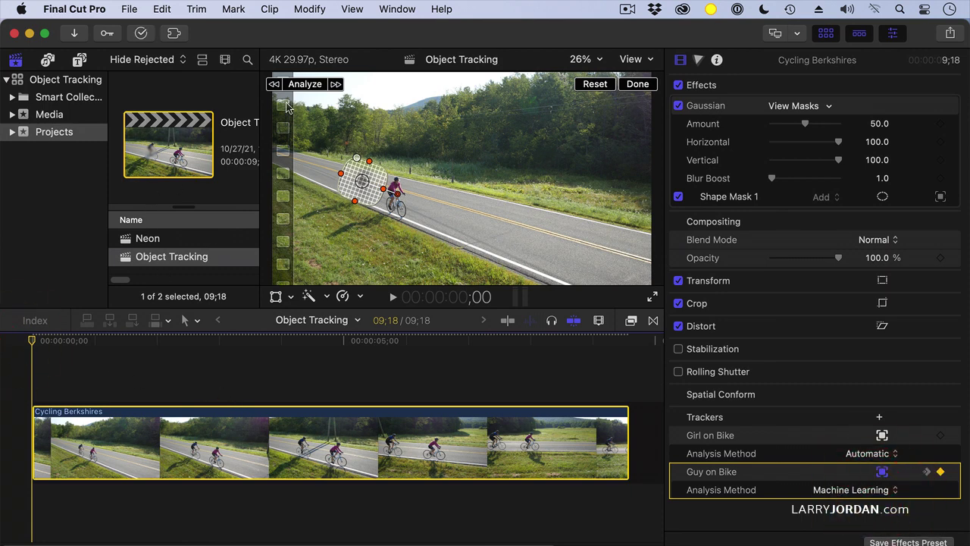
{"action": "left_click", "coordinate": [304, 85]}
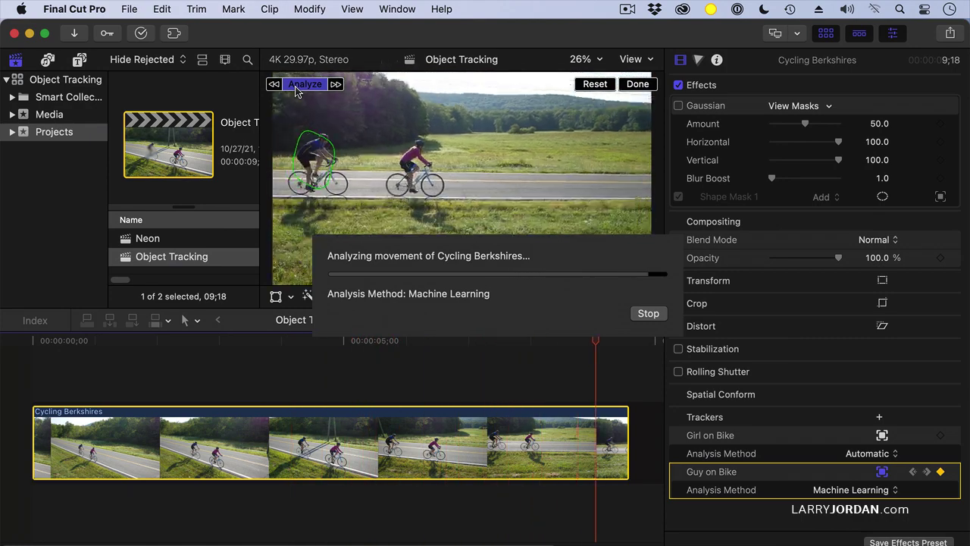
Step: Play and scrub through the clip to confirm the blur mask follows the rider
{"action": "key", "text": "space"}
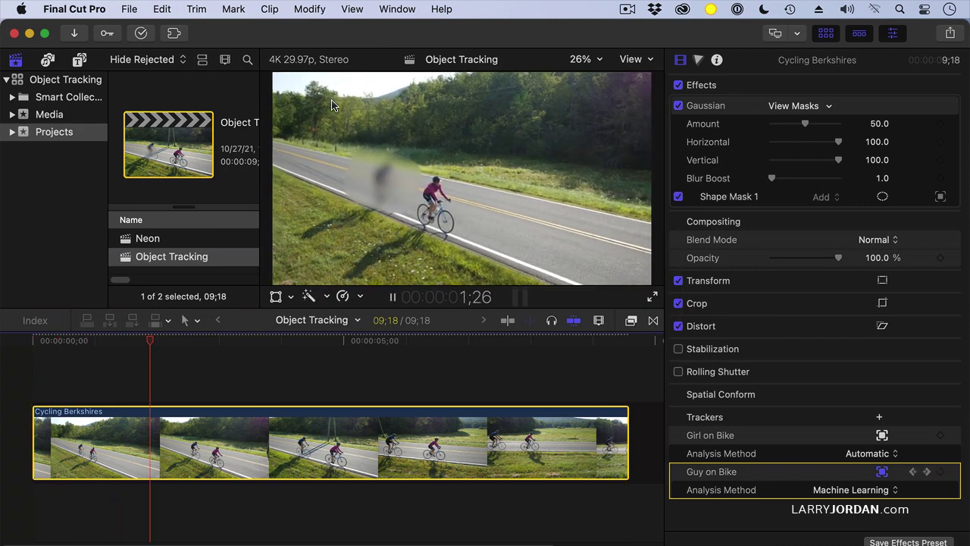
{"action": "key", "text": "space"}
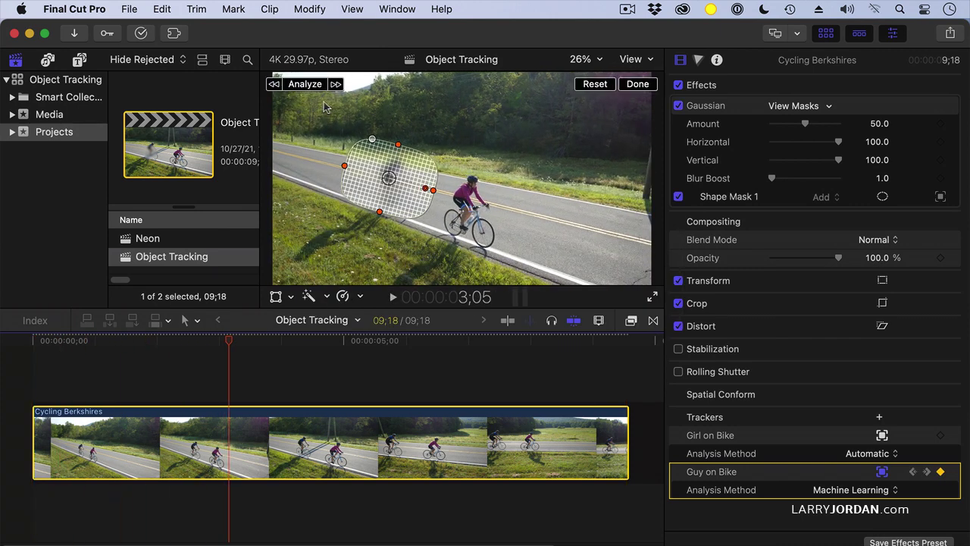
{"action": "left_click_drag", "start_coordinate": [229, 345], "coordinate": [372, 348]}
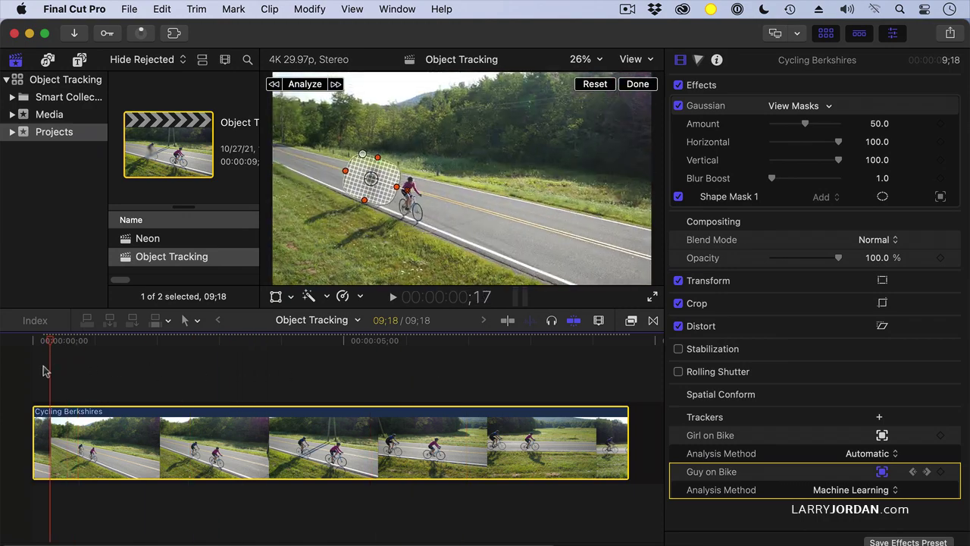
Step: Delete the Girl on Bike and Guy on Bike trackers, then deselect the clip
{"action": "key", "text": "Home"}
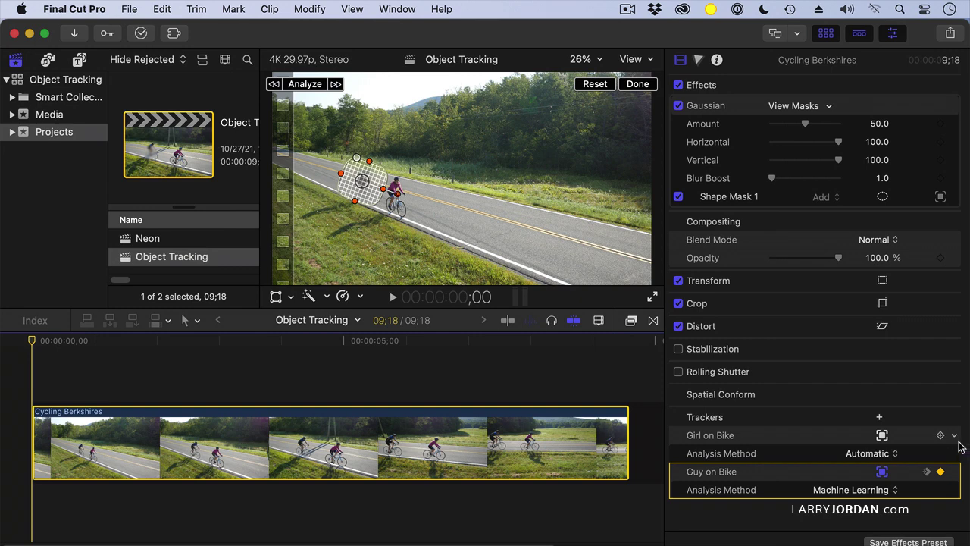
{"action": "left_click", "coordinate": [956, 437]}
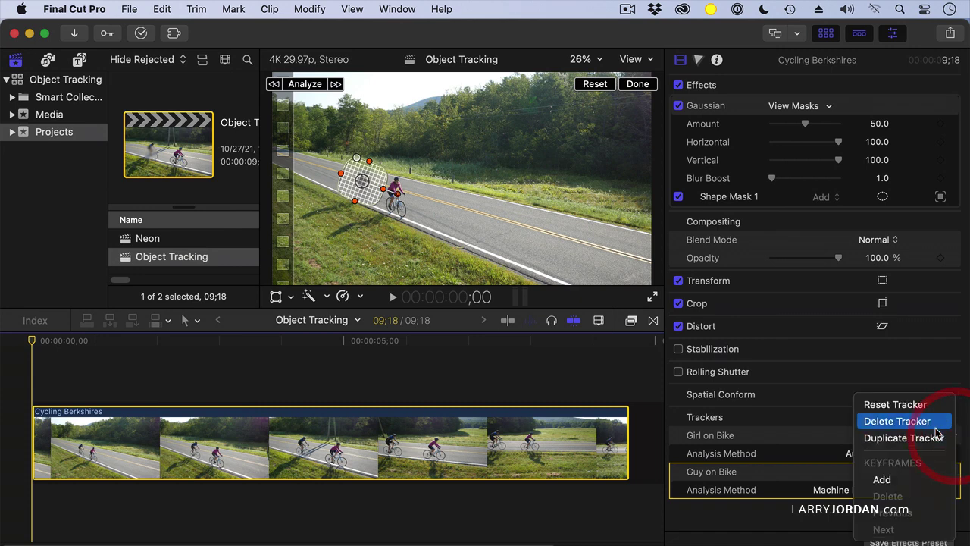
{"action": "left_click", "coordinate": [936, 419]}
{"action": "left_click", "coordinate": [955, 436]}
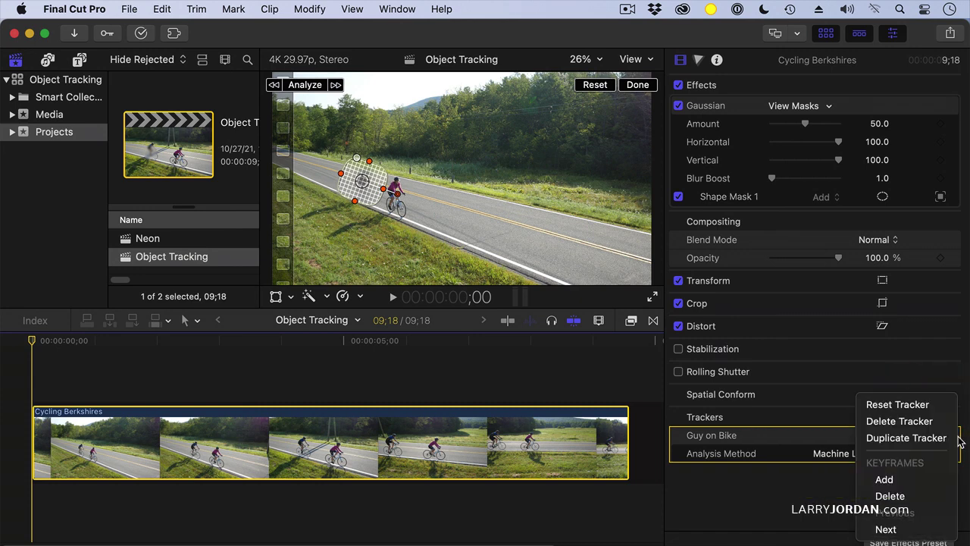
{"action": "left_click", "coordinate": [943, 428]}
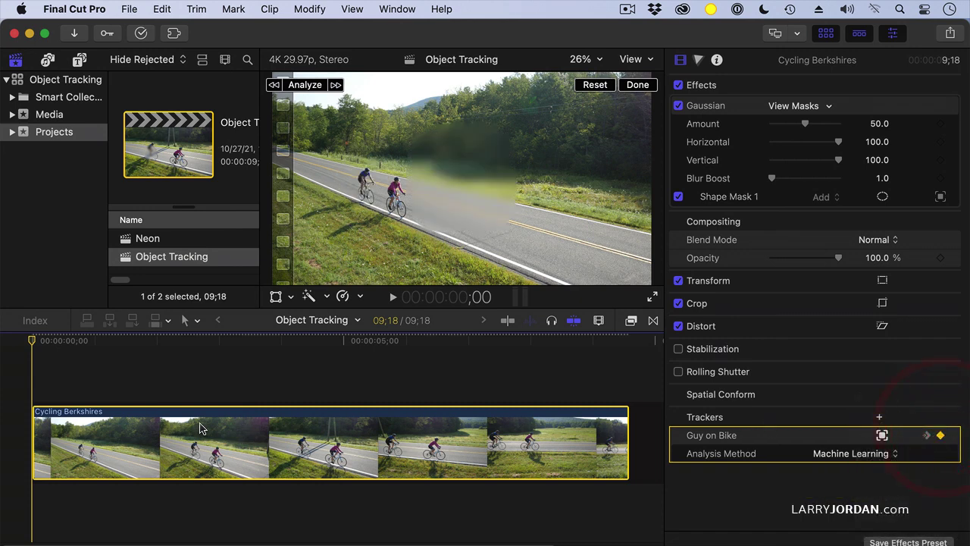
{"action": "left_click", "coordinate": [11, 343]}
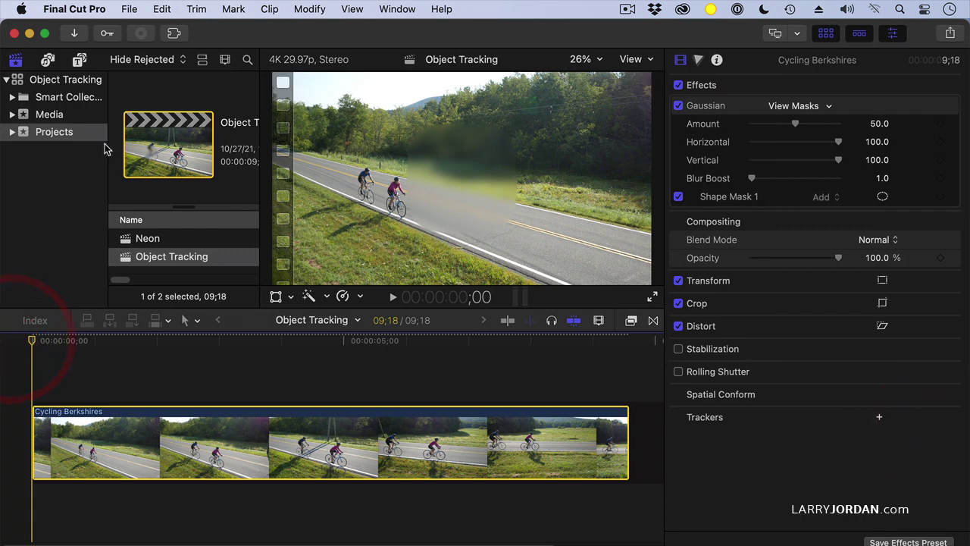
Step: Place AquaBall over the Cycling Berkshires clip and scale it to about 29%
{"action": "left_click", "coordinate": [59, 117]}
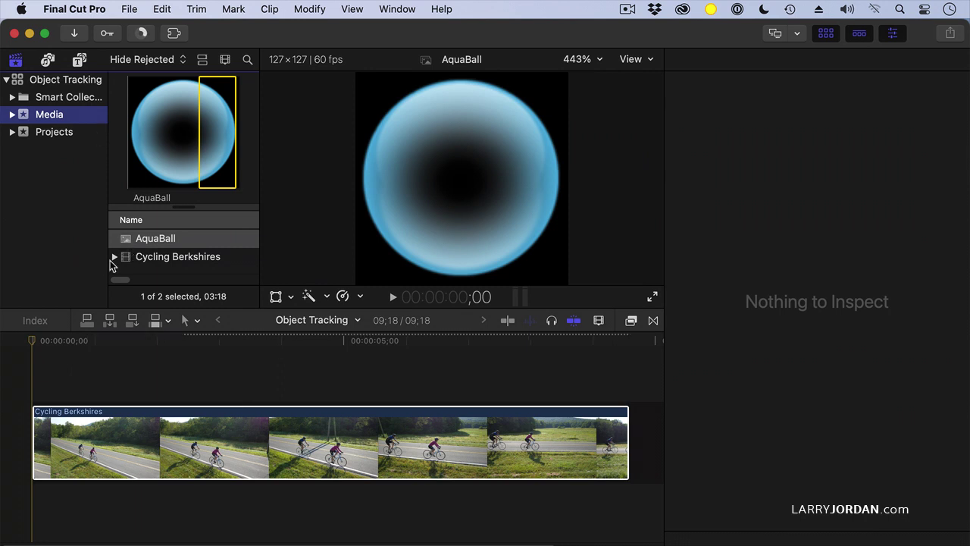
{"action": "left_click", "coordinate": [134, 447]}
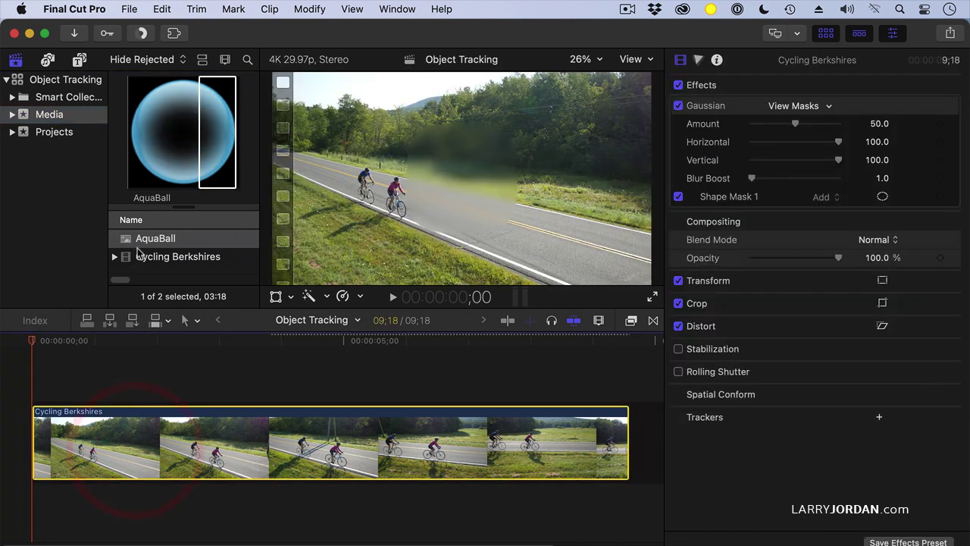
{"action": "left_click_drag", "start_coordinate": [131, 240], "coordinate": [437, 213]}
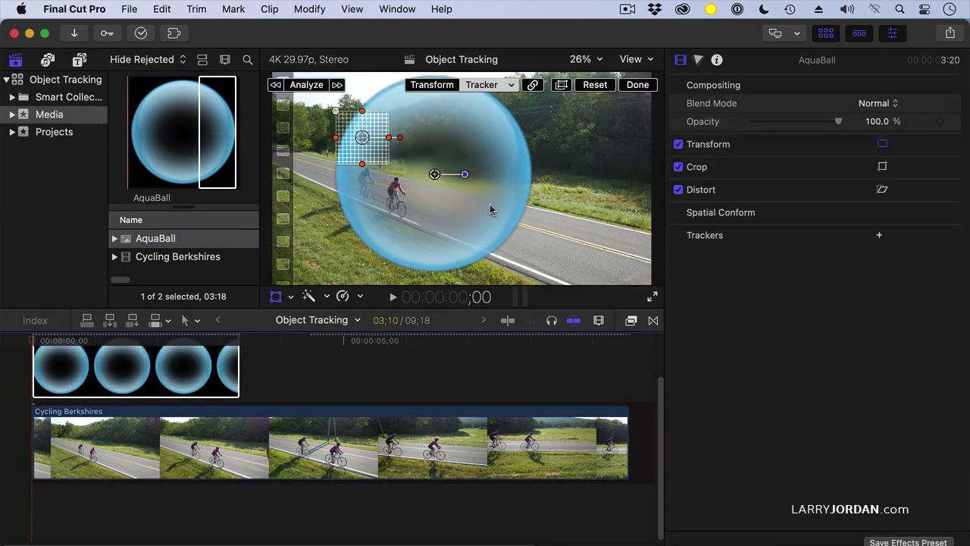
{"action": "left_click", "coordinate": [474, 214]}
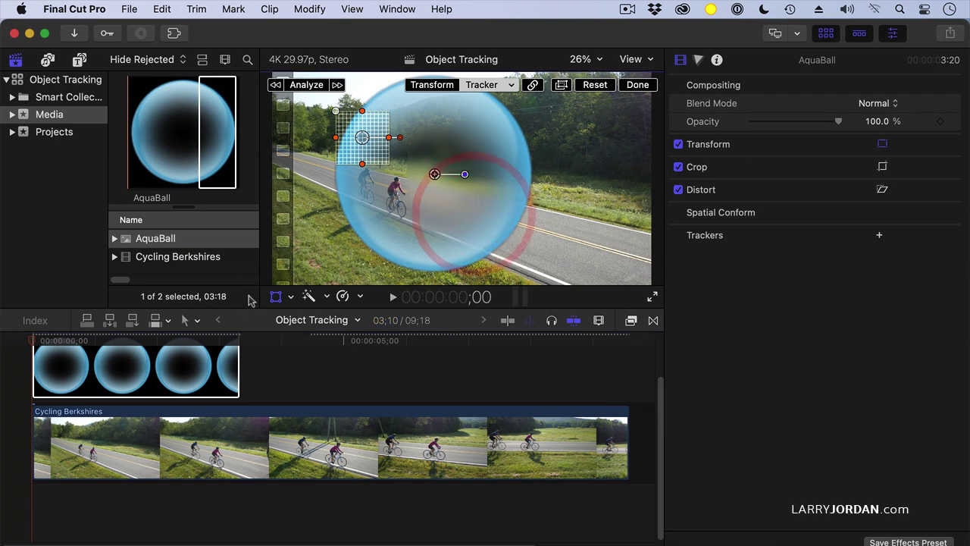
{"action": "left_click", "coordinate": [431, 84]}
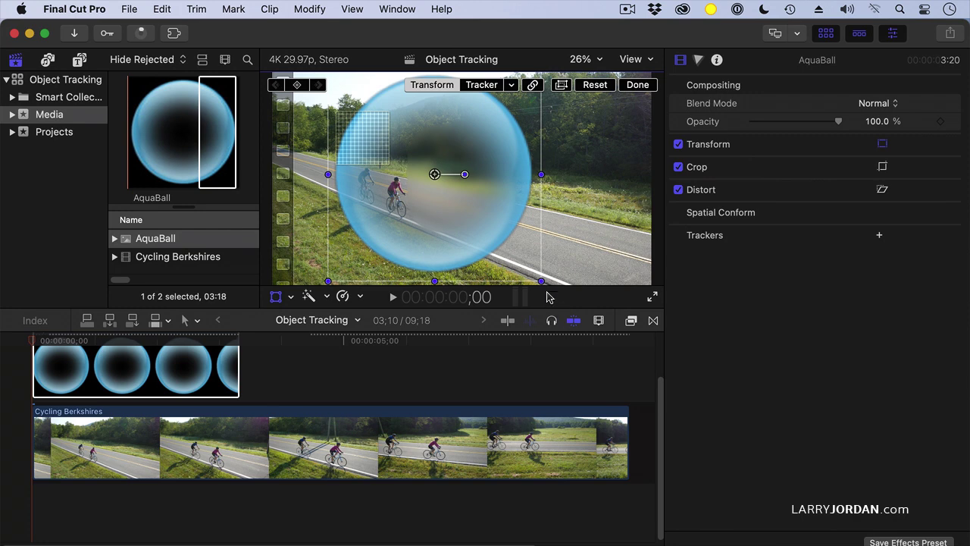
{"action": "left_click_drag", "start_coordinate": [542, 282], "coordinate": [378, 154]}
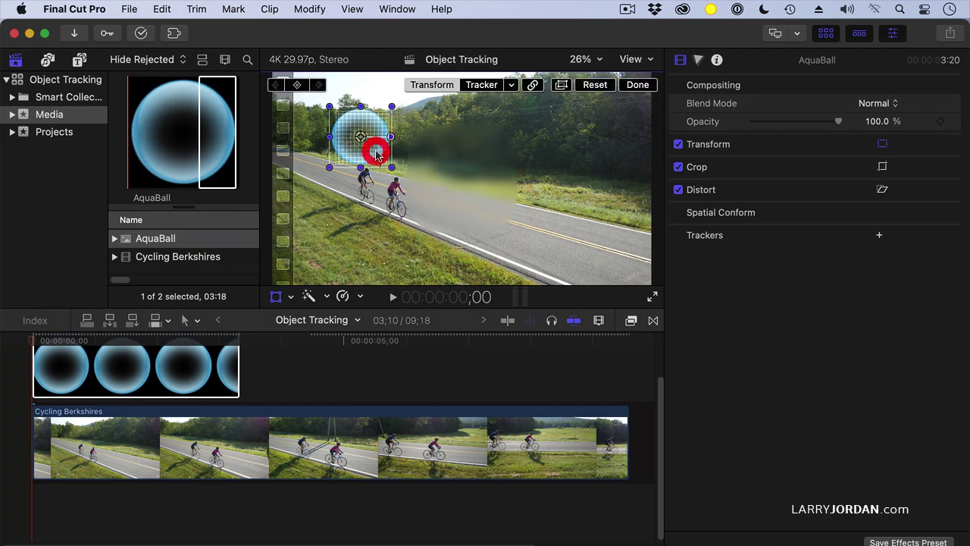
Step: Set the AquaBall tracker box on the cyclists and analyze their movement with Combined
{"action": "left_click", "coordinate": [479, 85]}
{"action": "left_click_drag", "start_coordinate": [377, 147], "coordinate": [374, 193]}
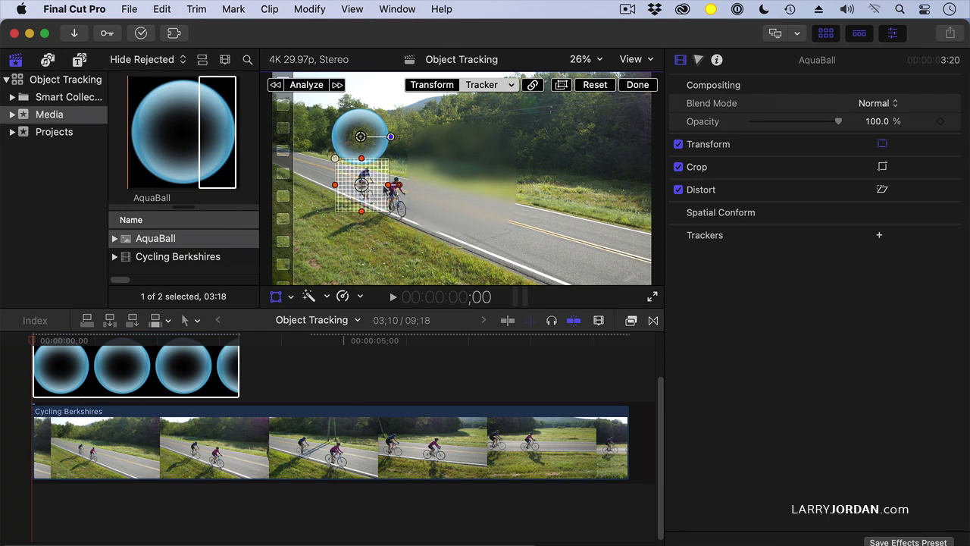
{"action": "left_click_drag", "start_coordinate": [384, 188], "coordinate": [372, 195]}
{"action": "left_click", "coordinate": [372, 195]}
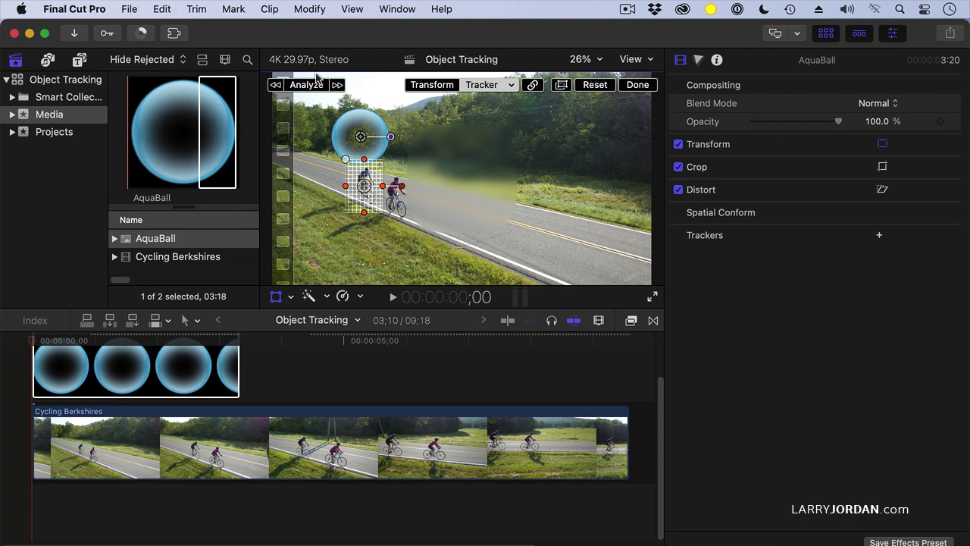
{"action": "left_click", "coordinate": [313, 84]}
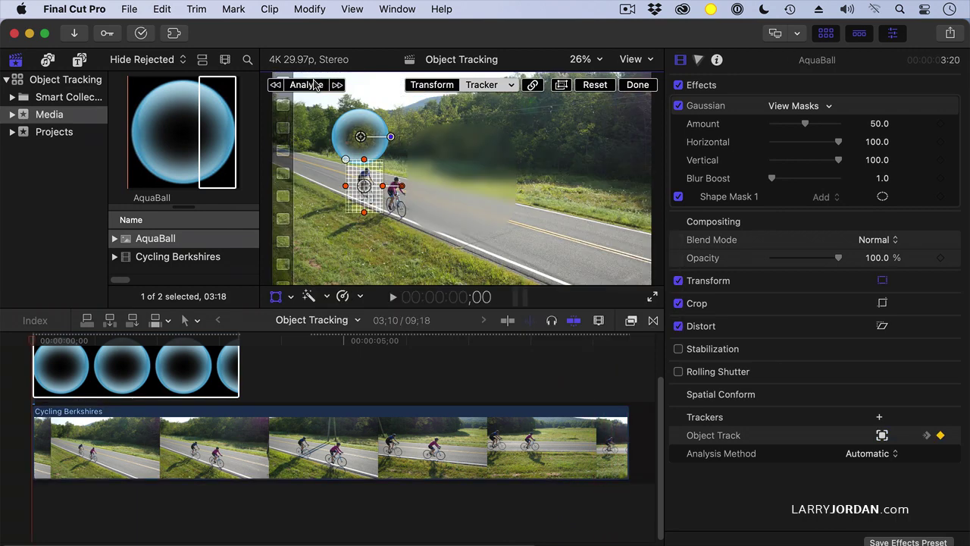
Step: Delete the Gaussian blur, stretch AquaBall to the clip's end, and play back
{"action": "left_click", "coordinate": [503, 430]}
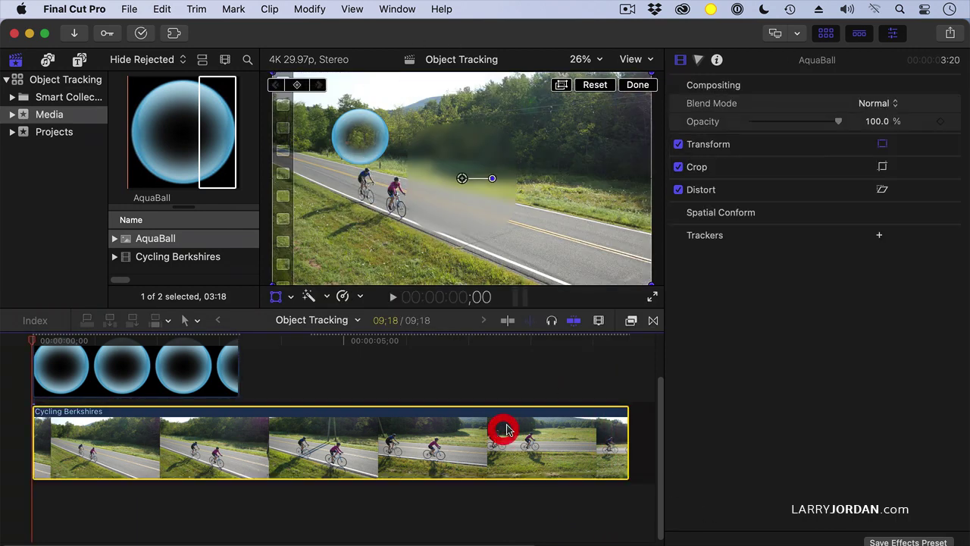
{"action": "left_click", "coordinate": [711, 107]}
{"action": "key", "text": "Delete"}
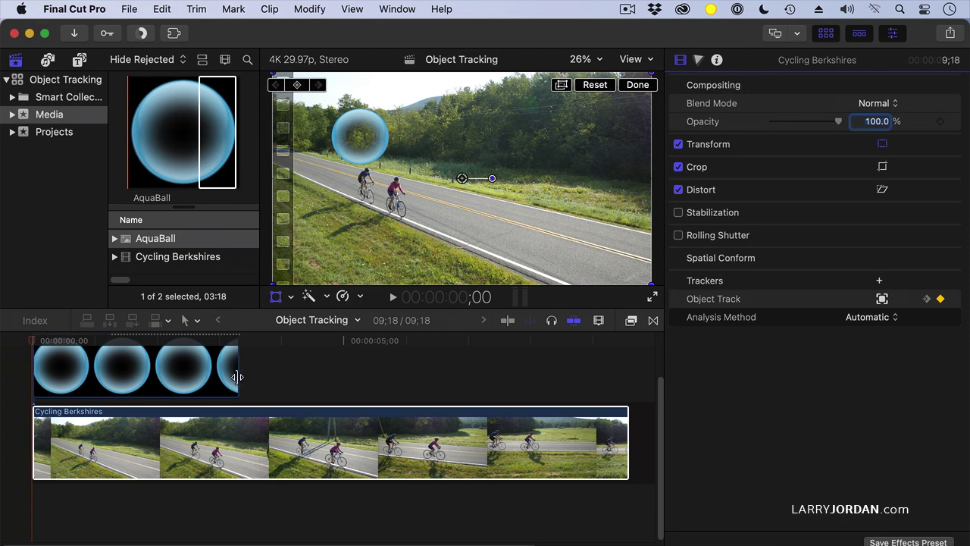
{"action": "left_click_drag", "start_coordinate": [239, 379], "coordinate": [628, 379]}
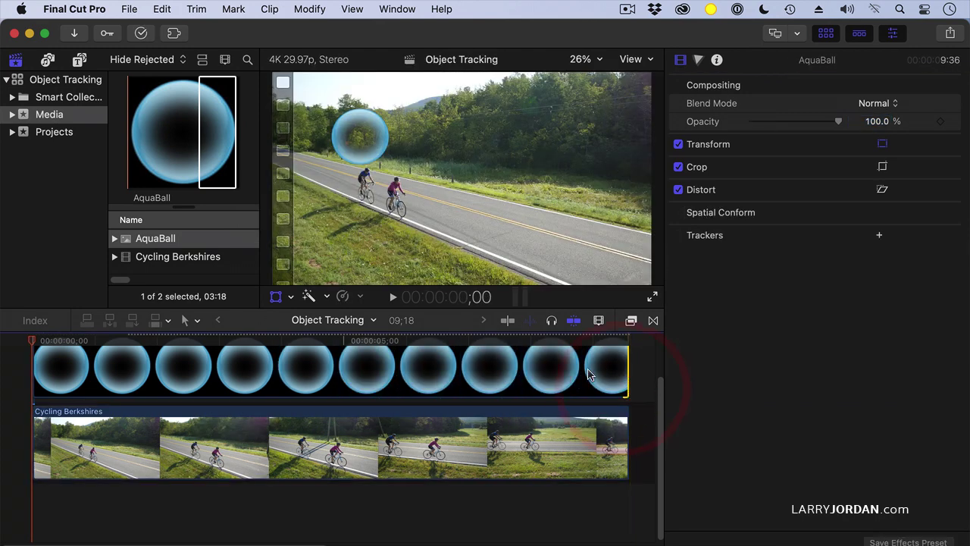
{"action": "key", "text": "space"}
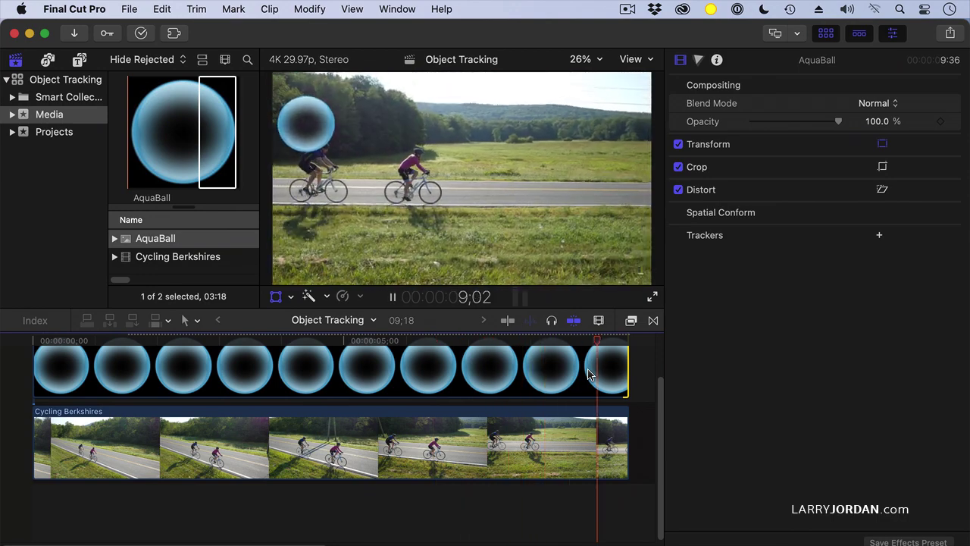
{"action": "key", "text": "Home"}
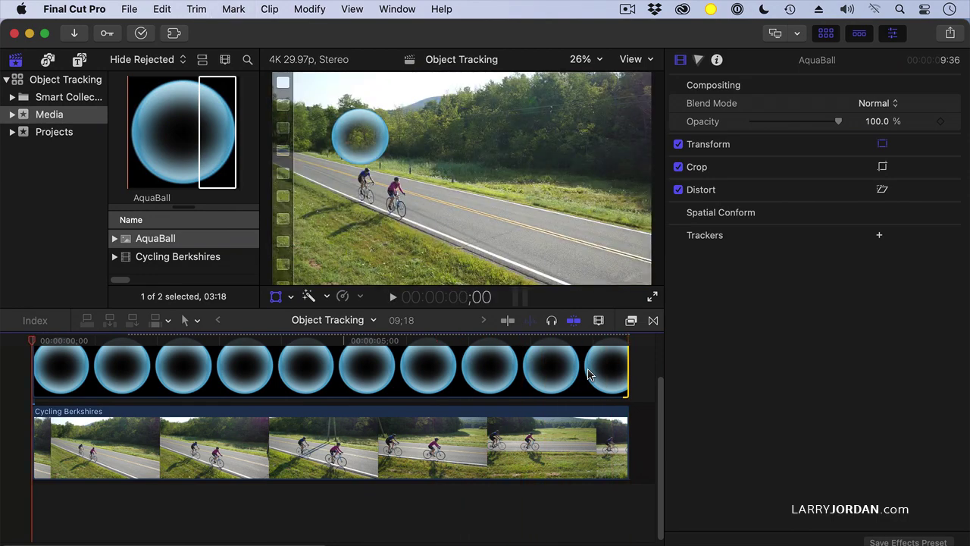
{"action": "key", "text": "space"}
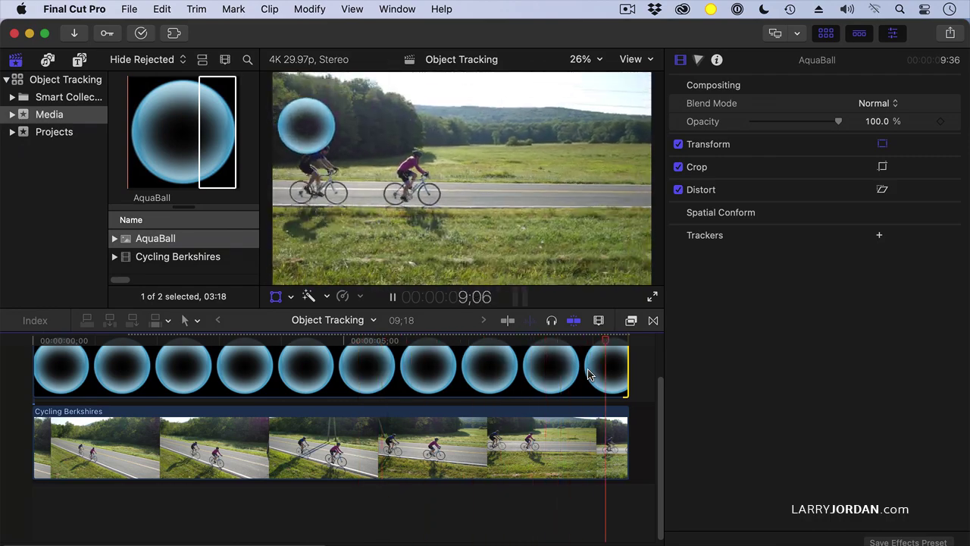
{"action": "key", "text": "space"}
{"action": "key", "text": "Home"}
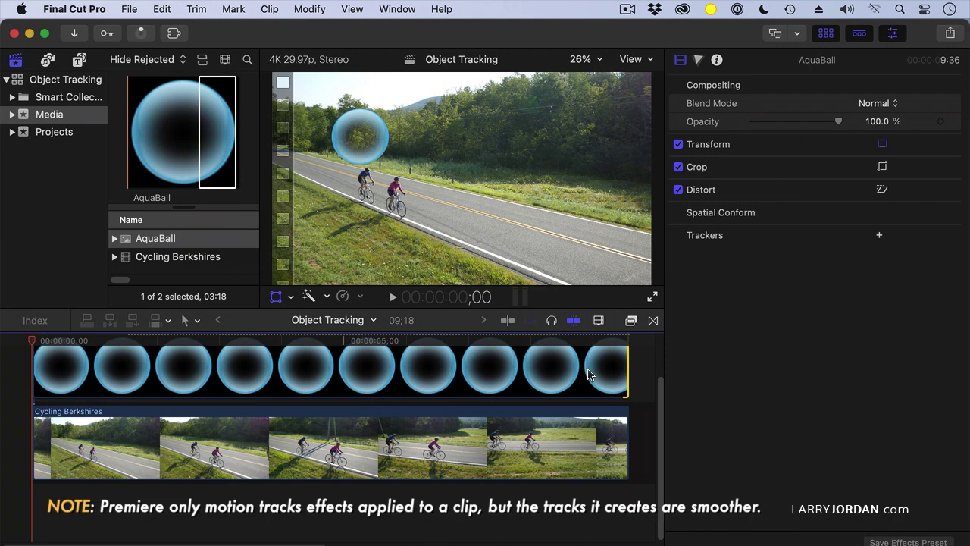